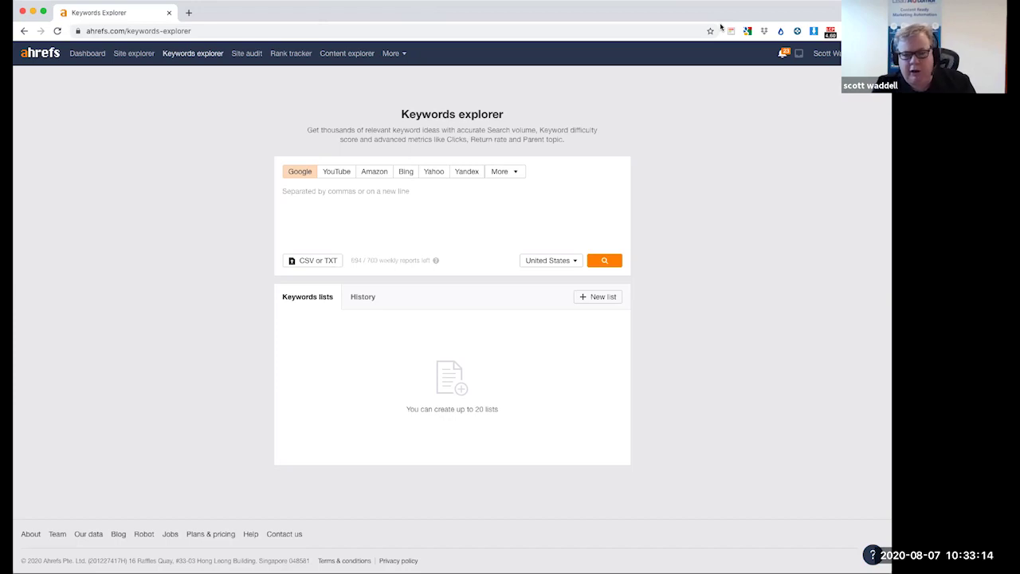
- Look up the keyword "Shoulder Pain" for Google in the United States
click(324, 193)
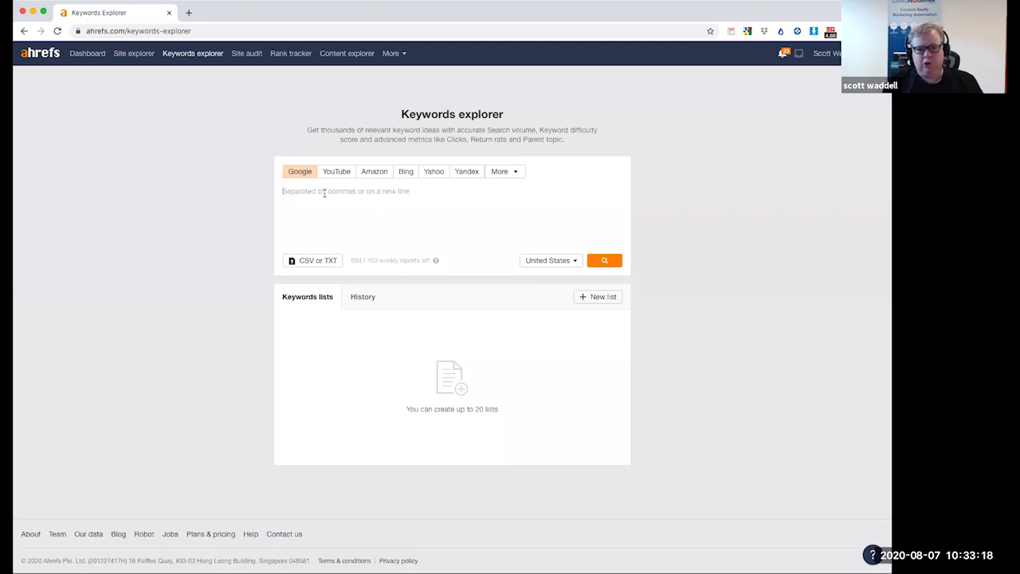
text(Shoulder Pain)
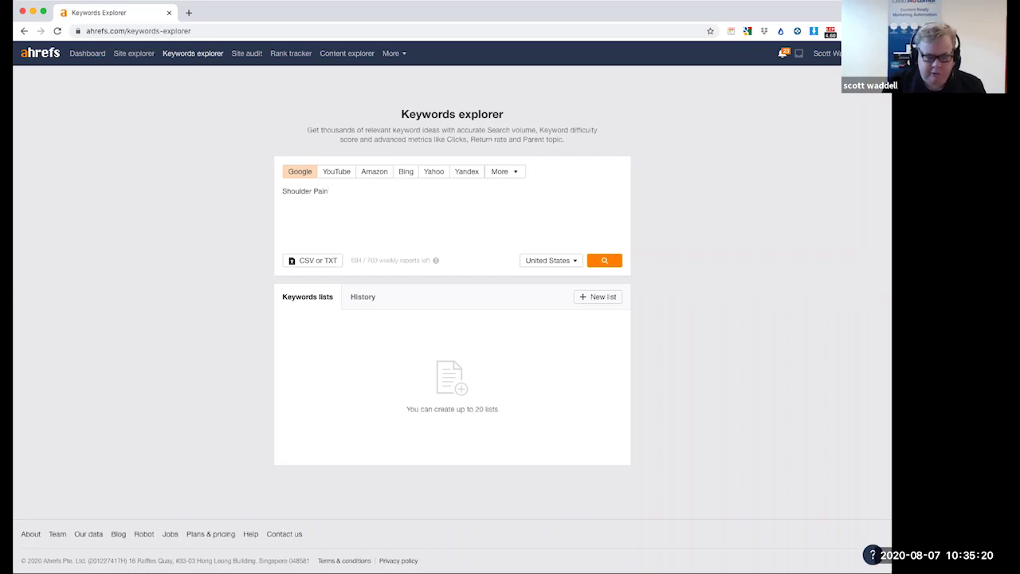
key(Return)
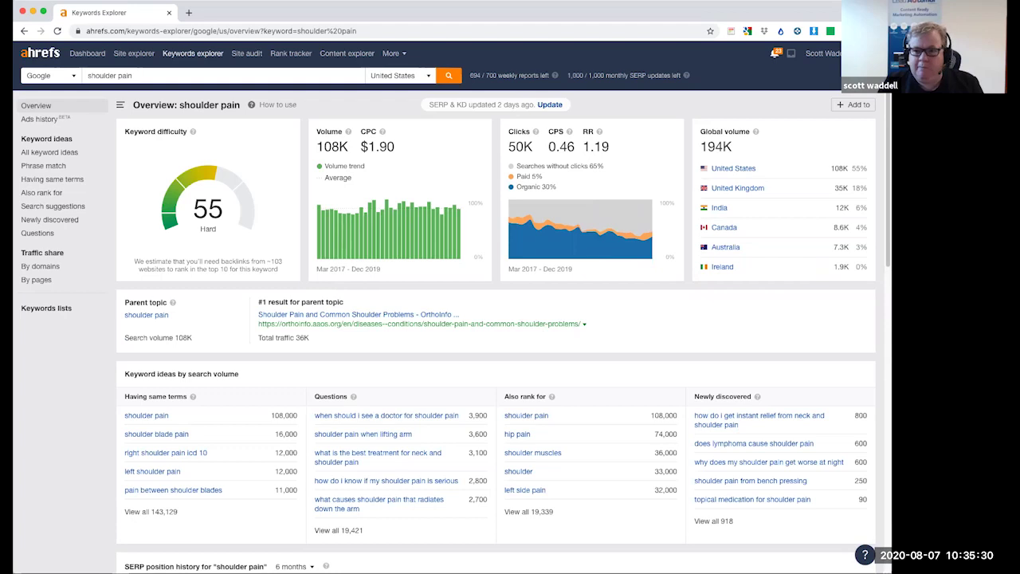
- Review the shoulder pain overview metrics and keyword ideas, and open the full list of keywords having the same terms
scroll(639, 348, down, 1)
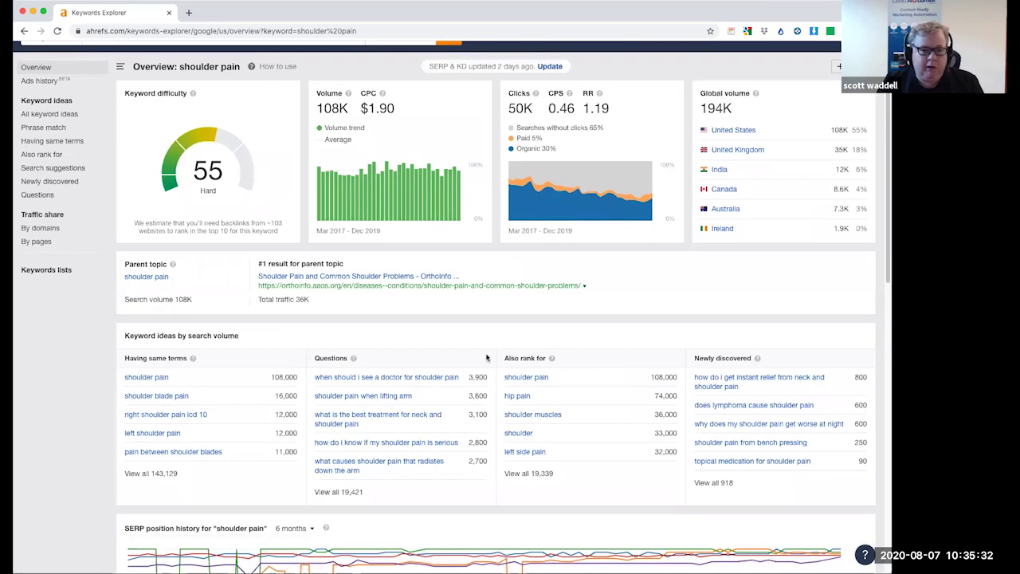
scroll(447, 342, down, 3)
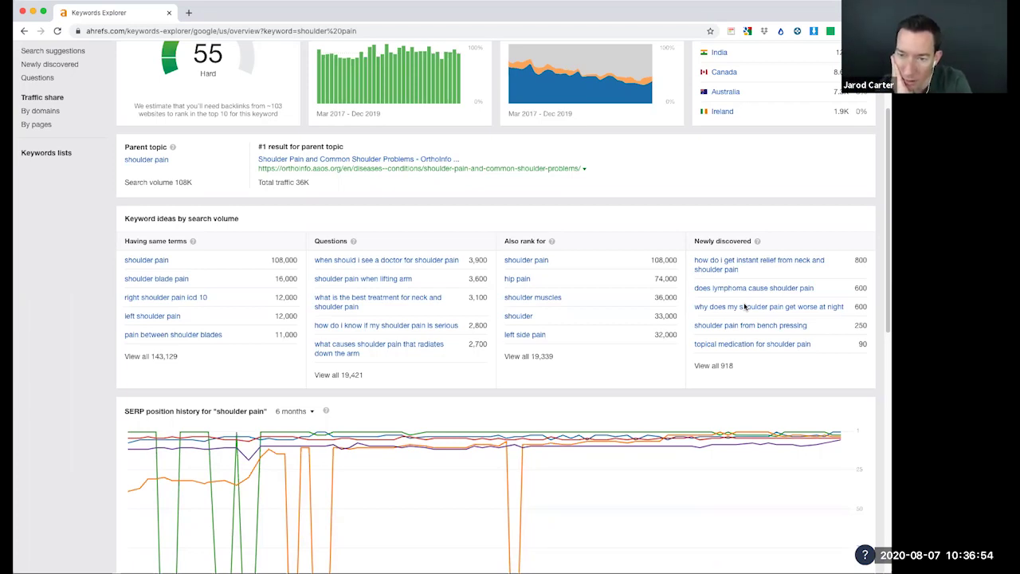
scroll(738, 318, up, 3)
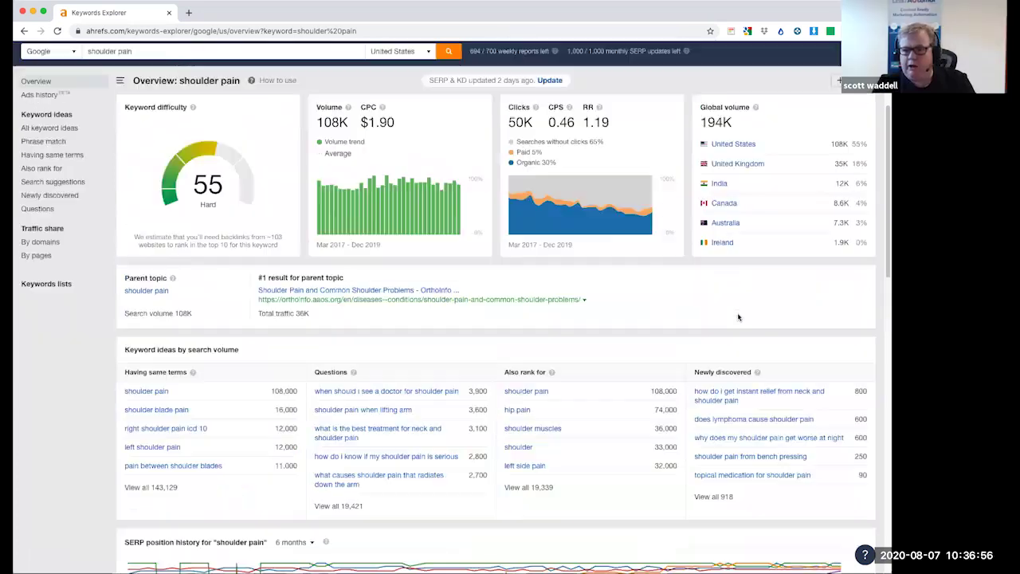
scroll(738, 318, down, 3)
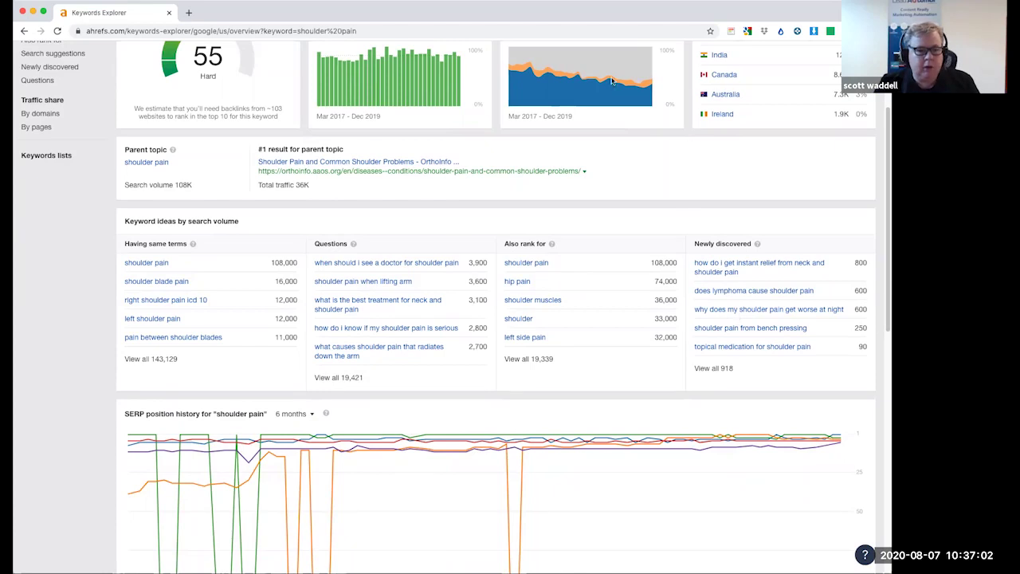
click(154, 359)
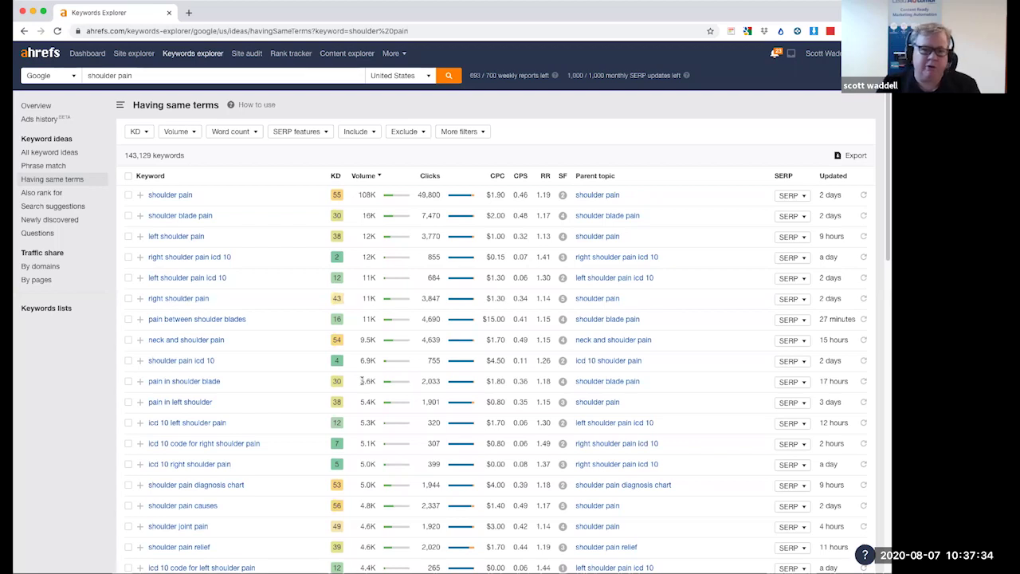
- Examine the keyword difficulty, volume and clicks of the shoulder pain keywords having the same terms
mouse_move(335, 178)
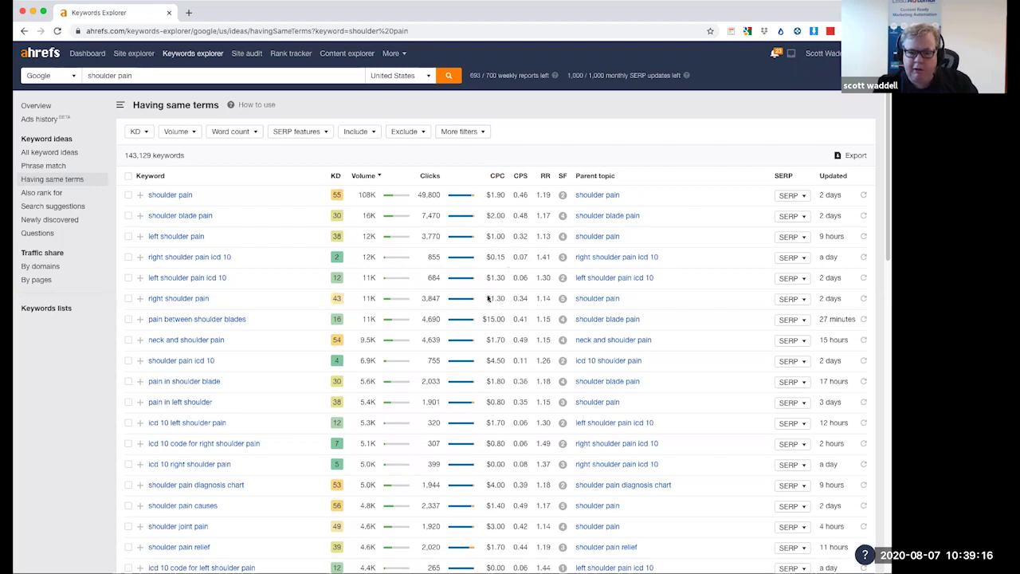
scroll(514, 317, down, 1)
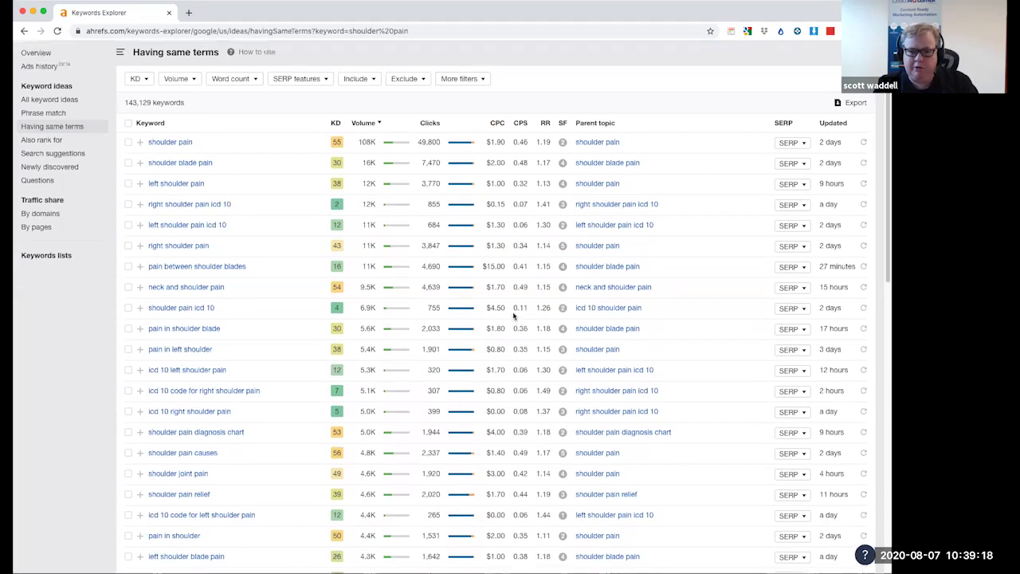
scroll(513, 321, up, 1)
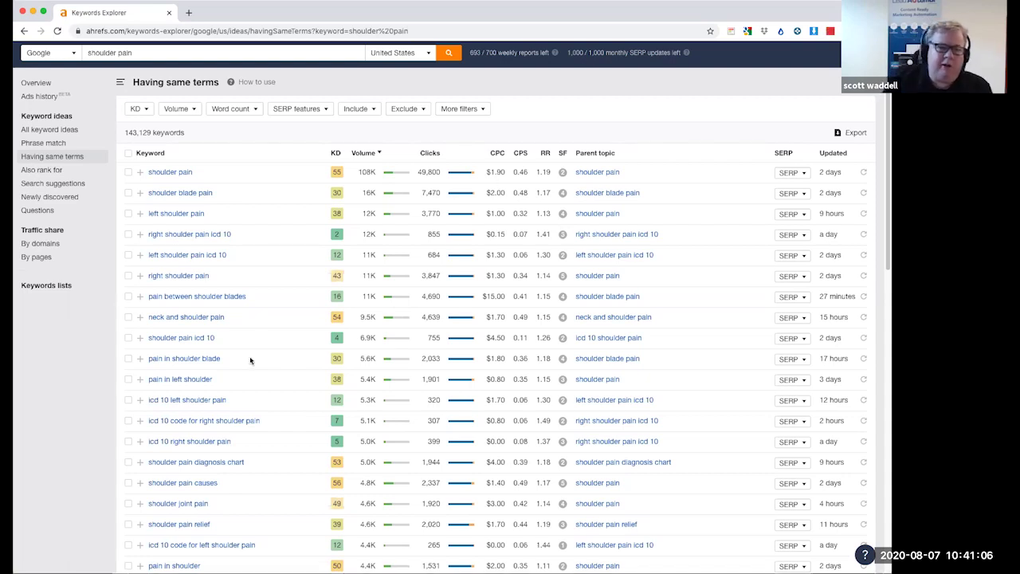
- Revisit the overview for "shoulder pain" and reopen its full list of keywords having the same terms
click(170, 176)
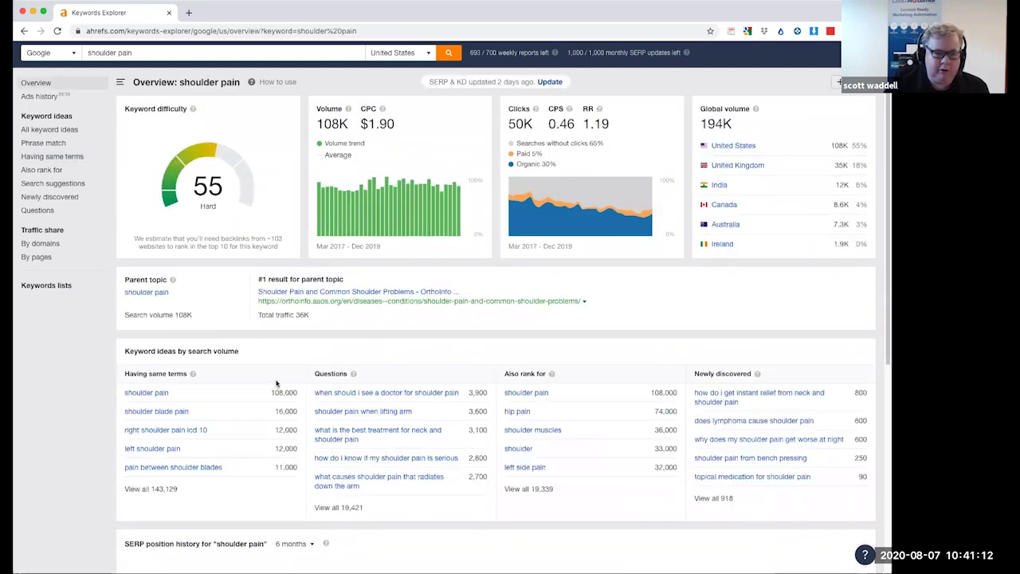
scroll(259, 375, down, 2)
click(148, 353)
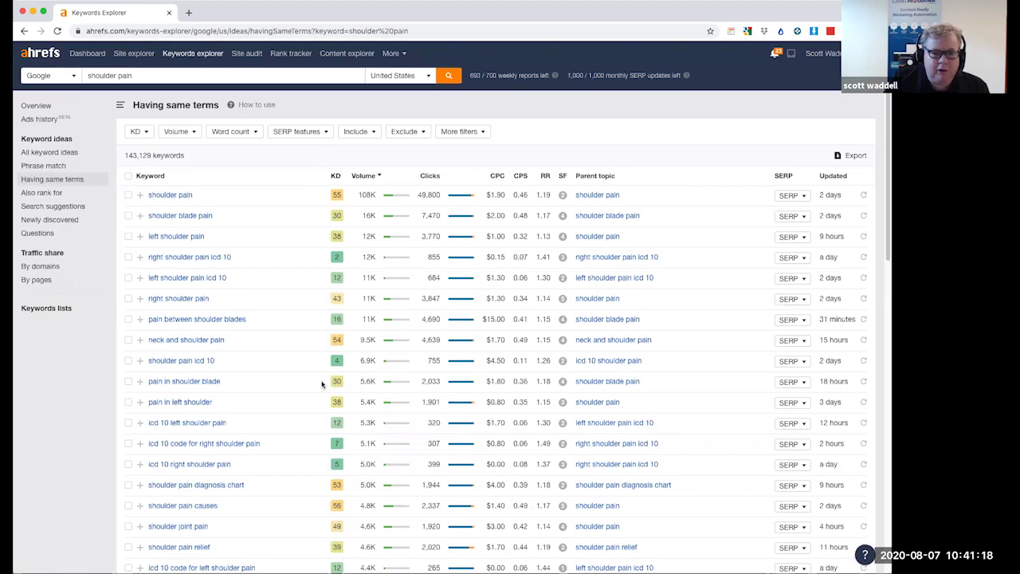
- Open the overview for "shoulder blade pain" and show all of its keyword ideas having the same terms
scroll(322, 385, down, 1)
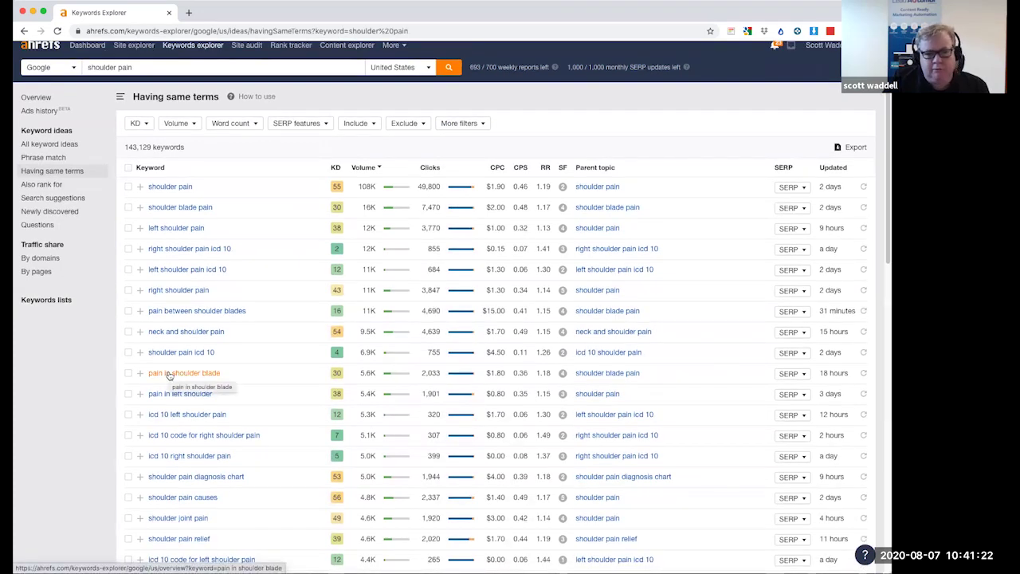
click(182, 208)
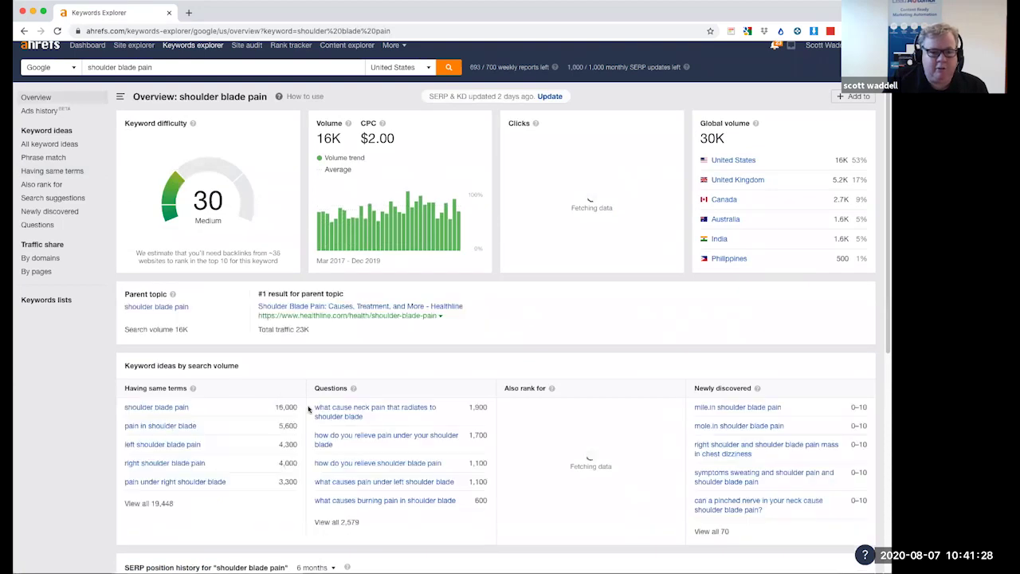
scroll(310, 408, down, 3)
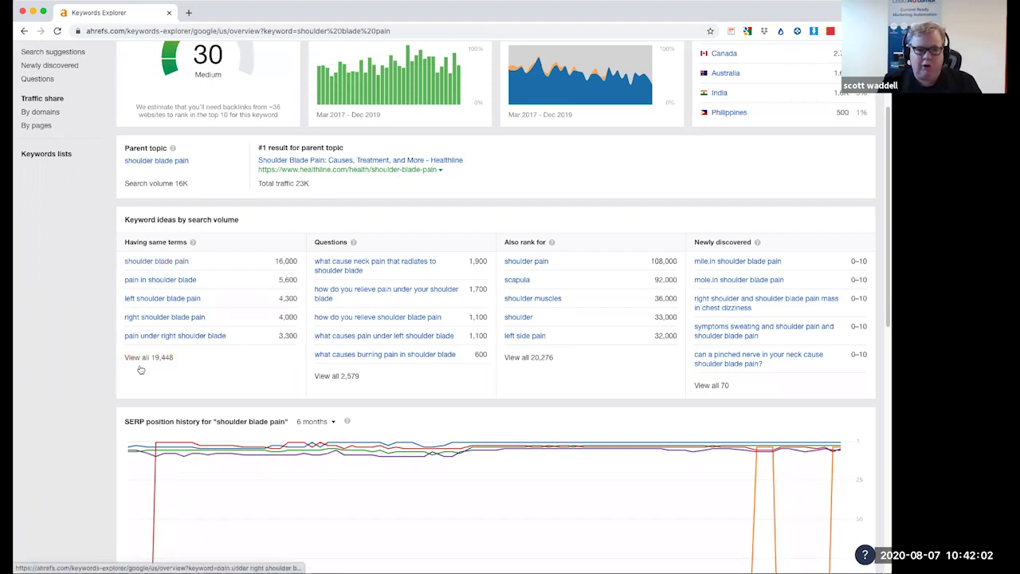
click(144, 363)
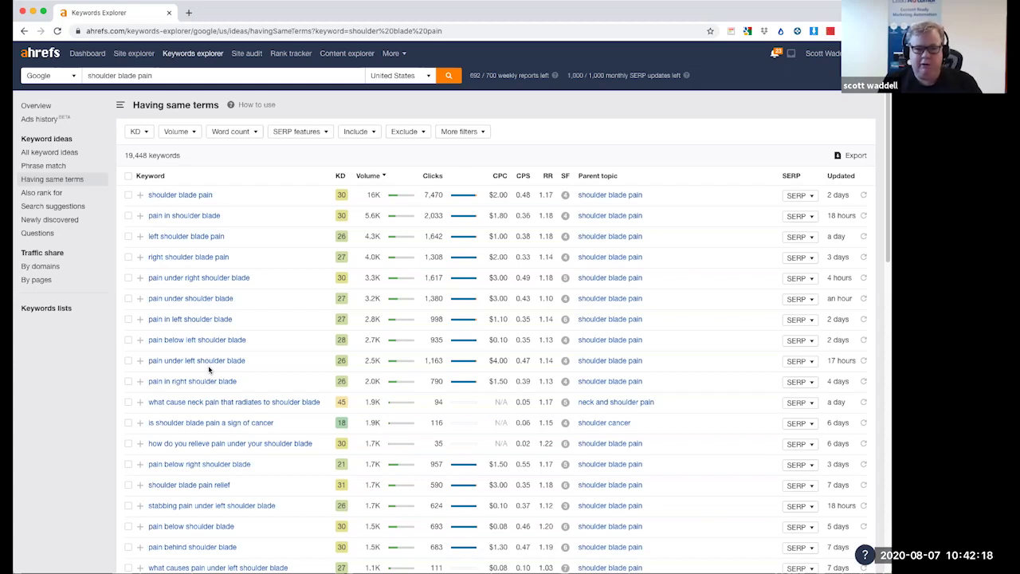
- Read down the shoulder blade pain keyword list, comparing difficulty and volume of the more specific phrases and questions
scroll(209, 369, down, 1)
scroll(209, 369, up, 1)
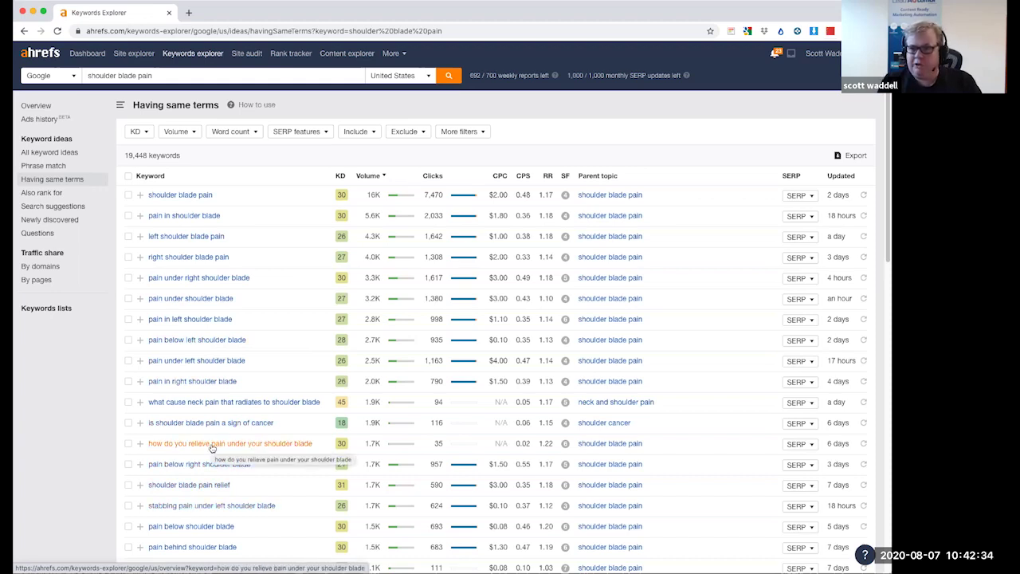
scroll(212, 462, down, 3)
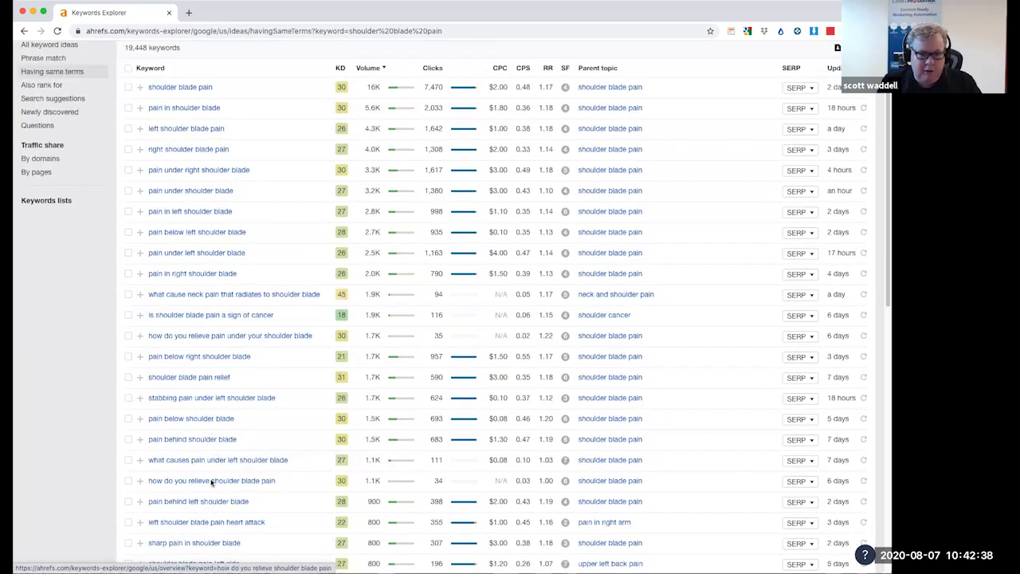
scroll(223, 468, down, 1)
scroll(223, 478, down, 5)
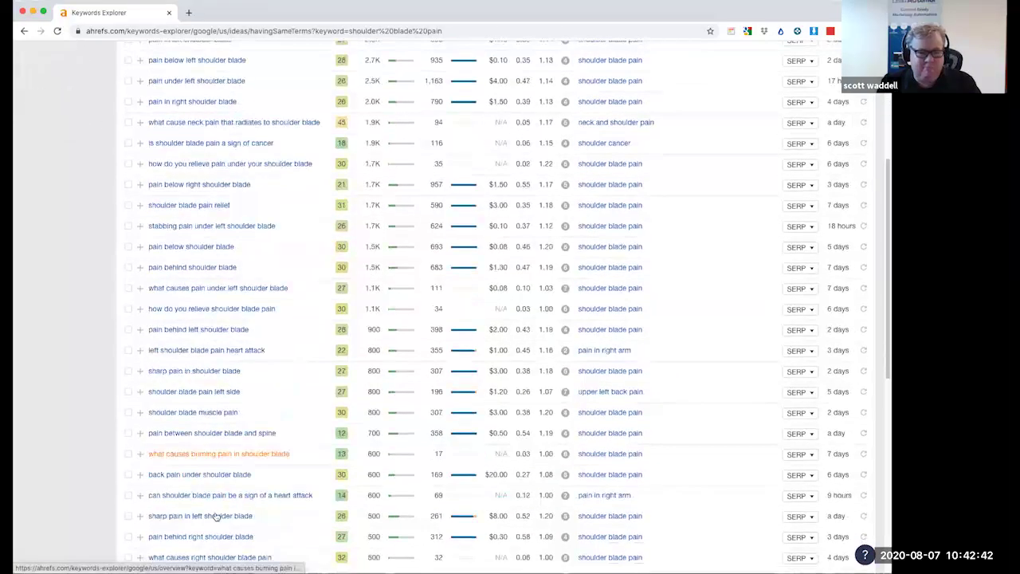
scroll(217, 500, down, 2)
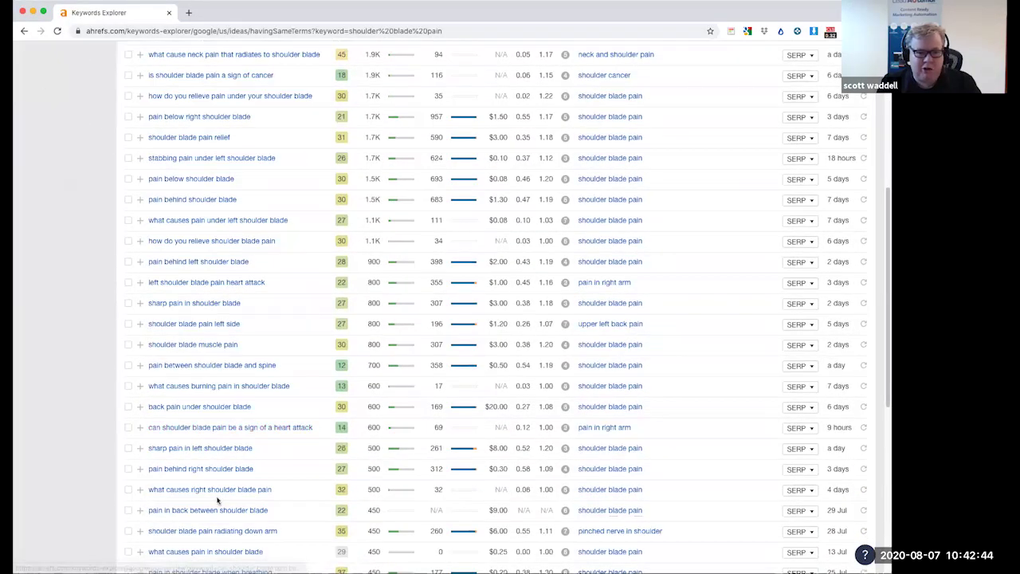
scroll(218, 500, down, 1)
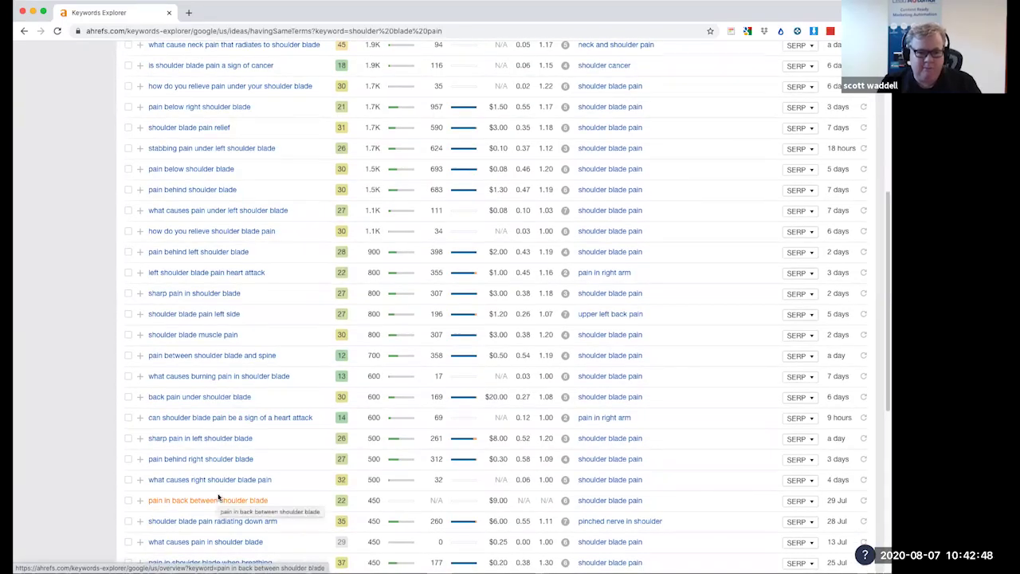
scroll(218, 500, down, 2)
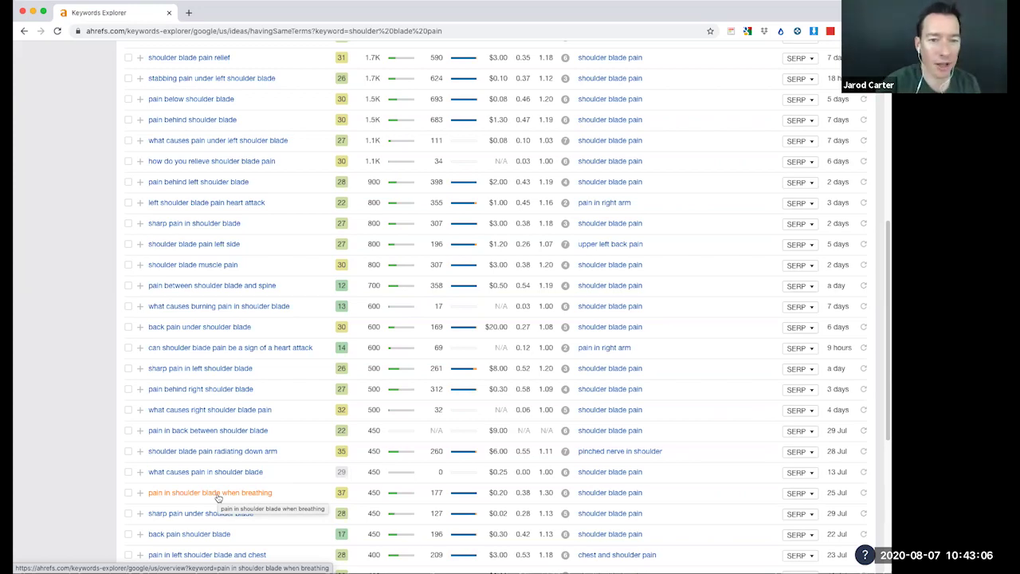
- Open the overview for "pain below left shoulder blade" and show all of its keyword ideas having the same terms
scroll(215, 432, up, 3)
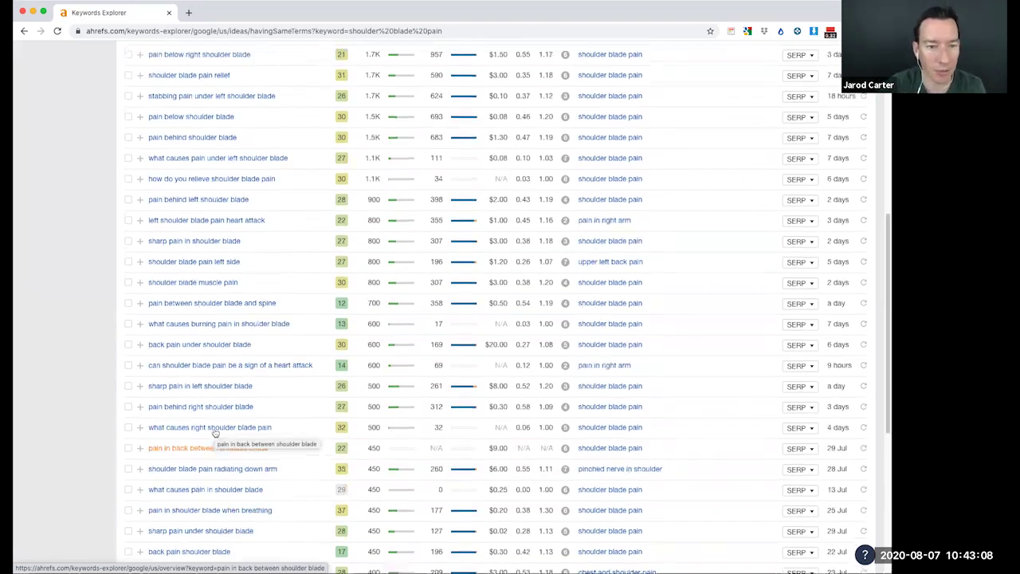
scroll(214, 432, up, 6)
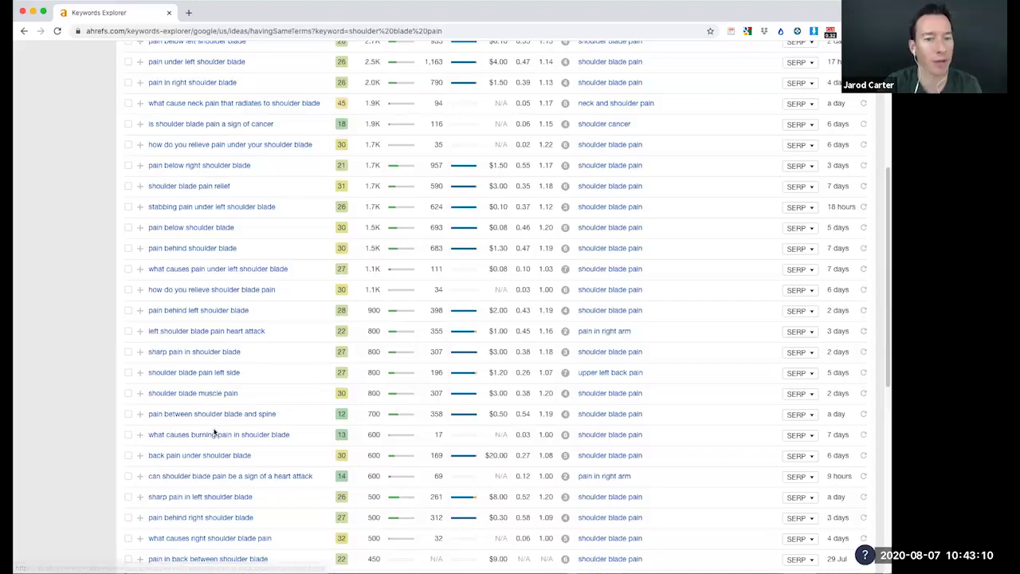
scroll(215, 432, up, 4)
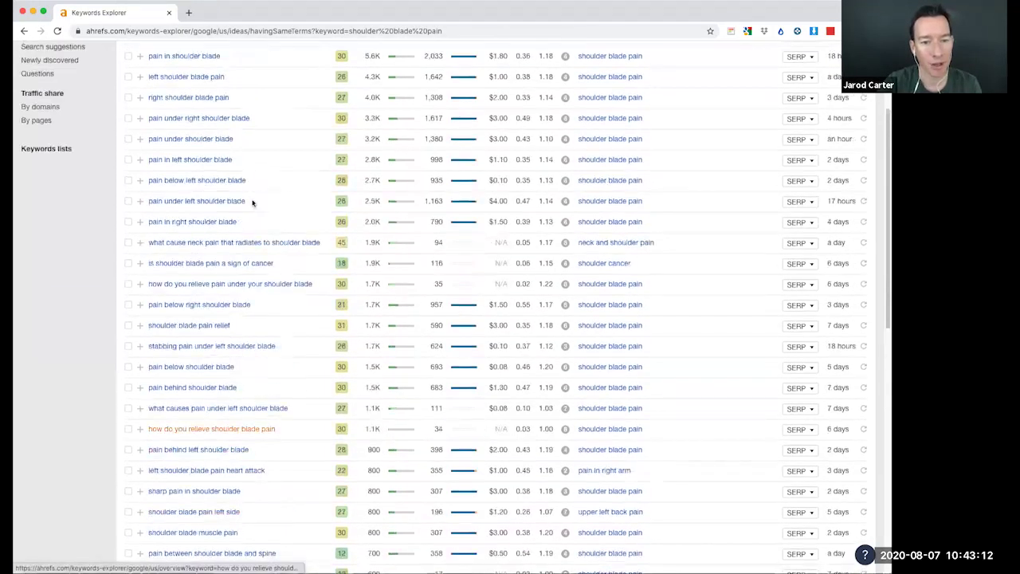
click(205, 182)
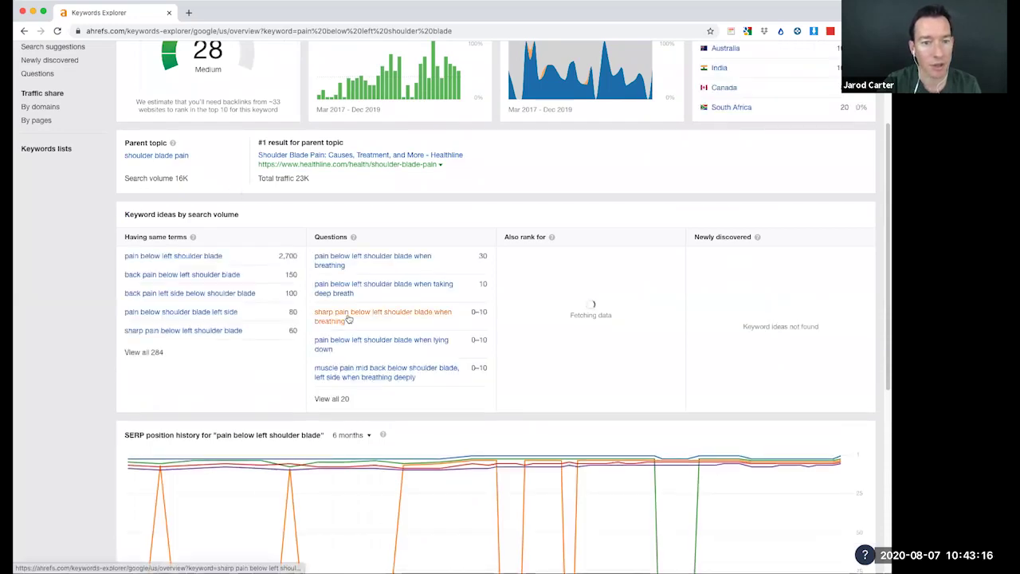
scroll(303, 318, down, 1)
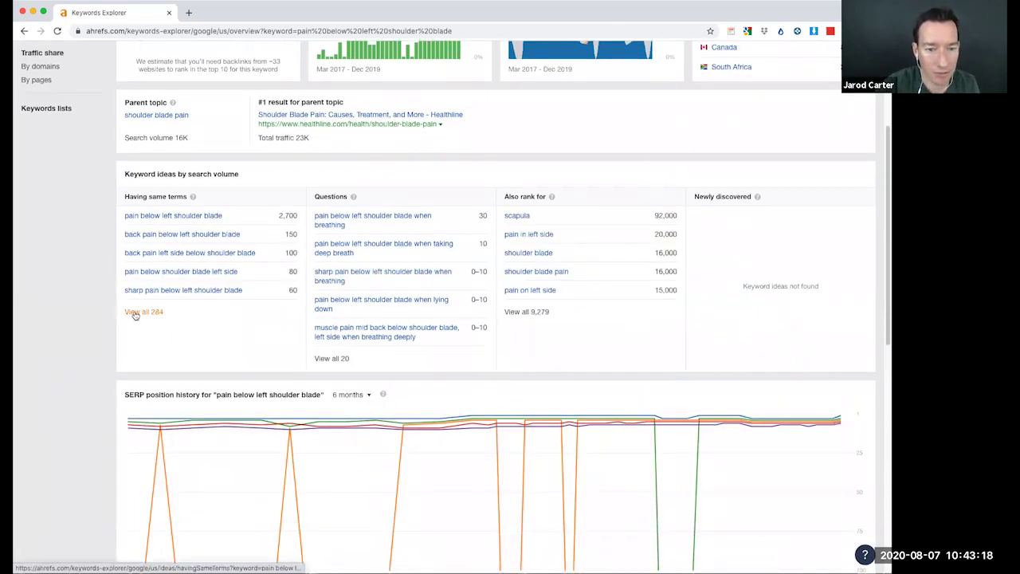
click(138, 312)
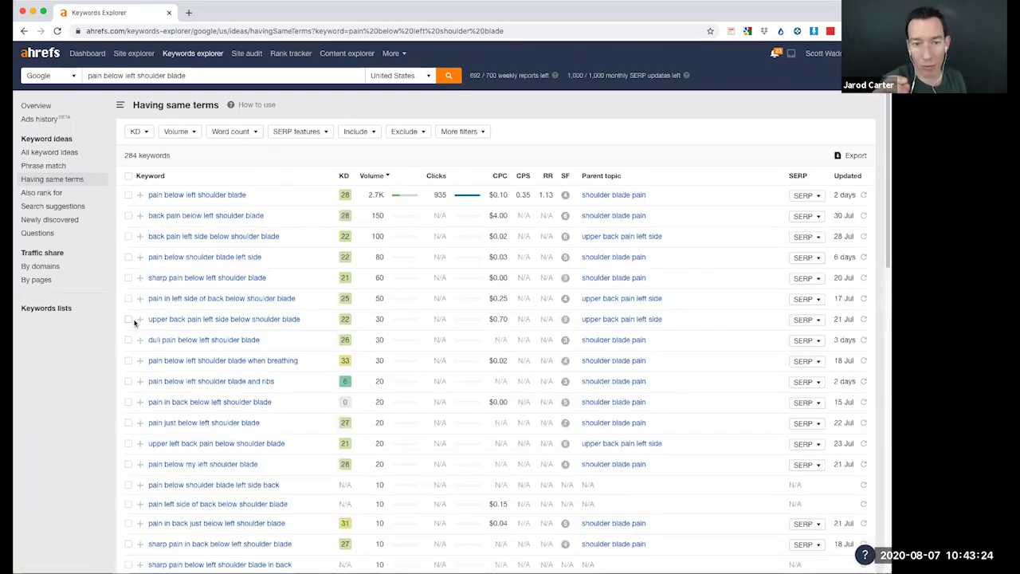
- Examine the long-tail keywords for "pain below left shoulder blade" and return to that keyword's overview
scroll(214, 388, down, 3)
scroll(214, 387, up, 2)
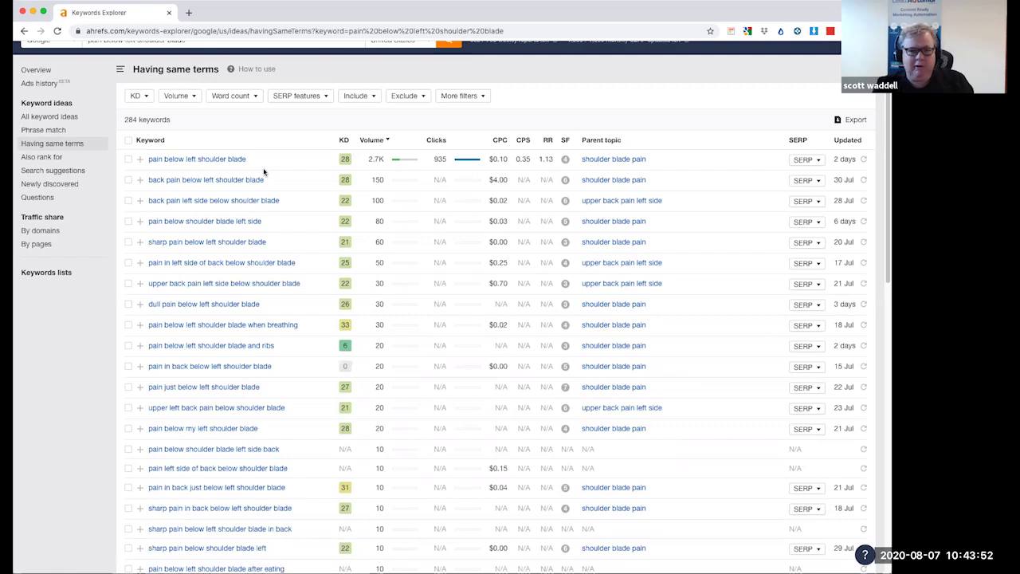
scroll(236, 400, down, 1)
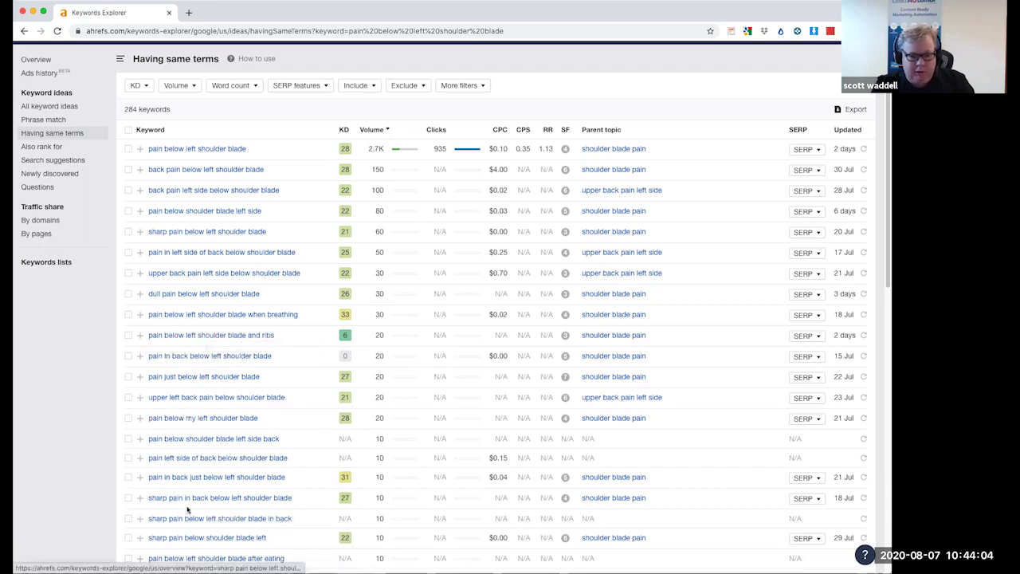
scroll(202, 383, up, 2)
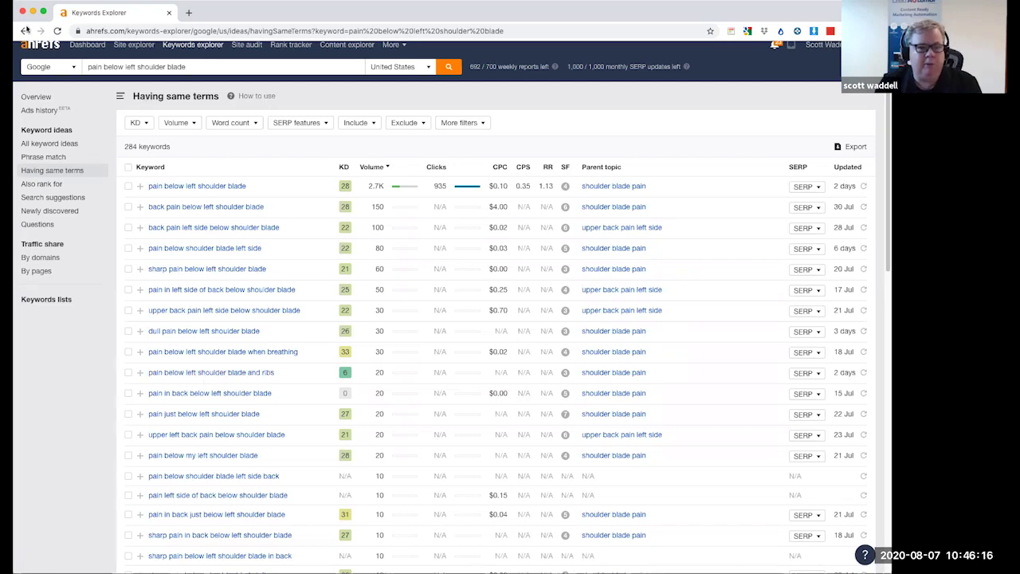
scroll(23, 32, down, 3)
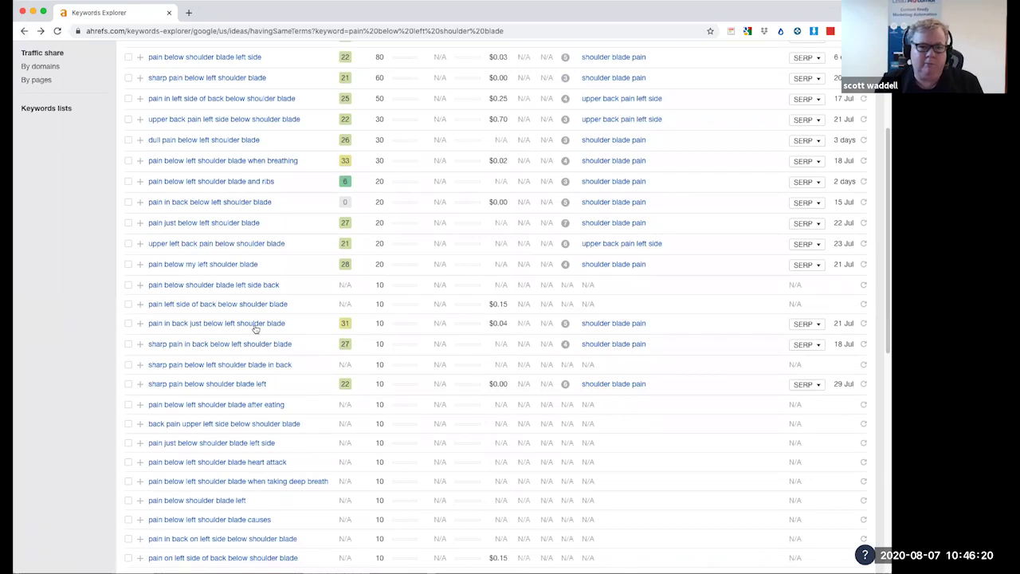
scroll(108, 162, up, 3)
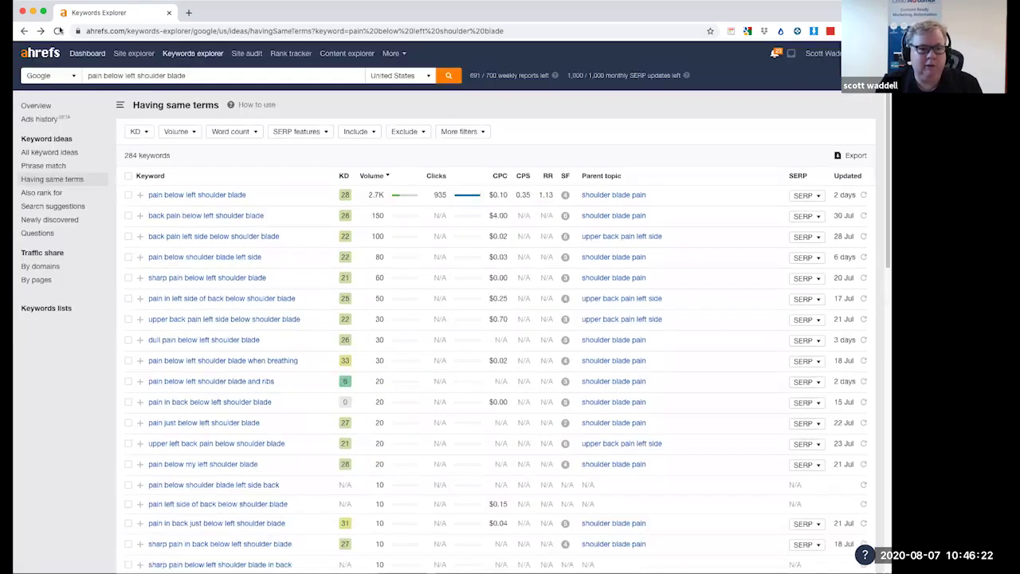
click(24, 32)
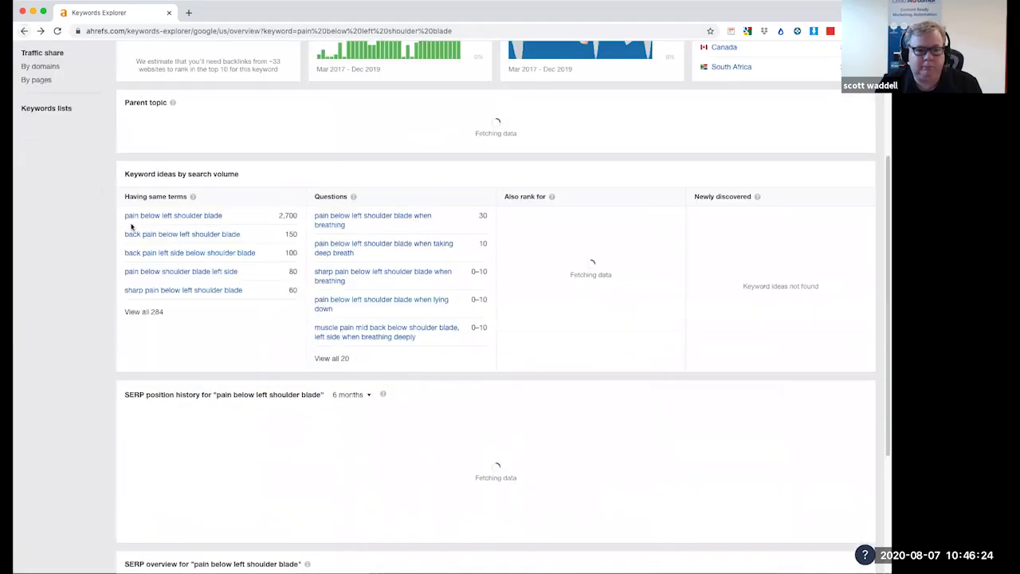
- Review the overview metrics for "pain below left shoulder blade" and return to the "shoulder blade pain" list of same-term keywords
scroll(234, 319, up, 1)
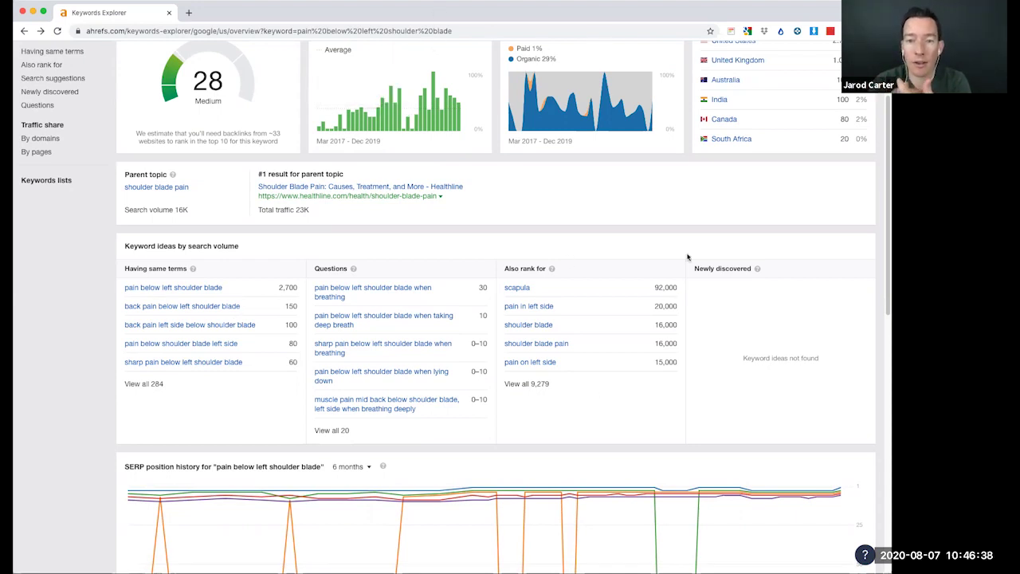
scroll(688, 257, up, 2)
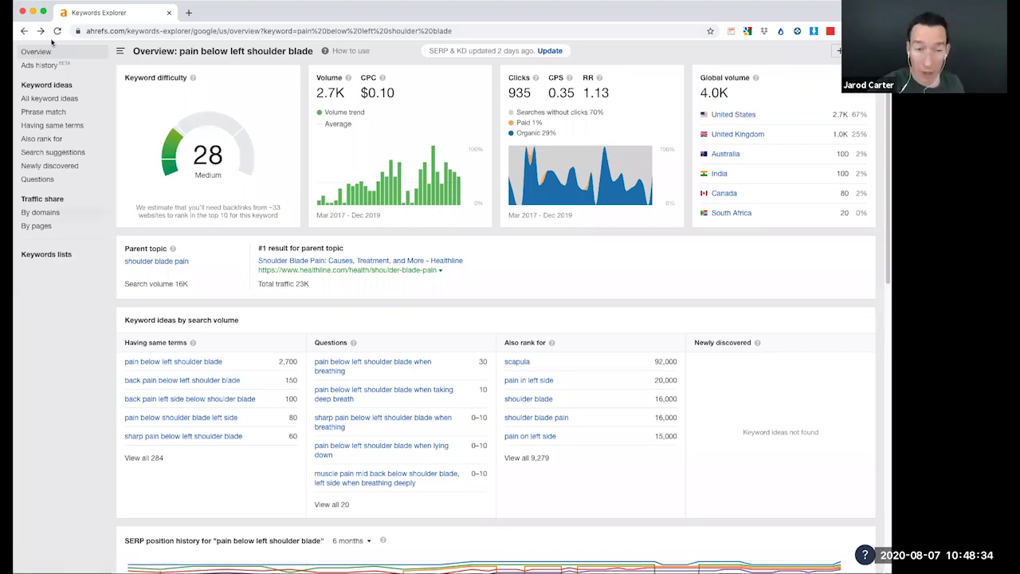
click(24, 32)
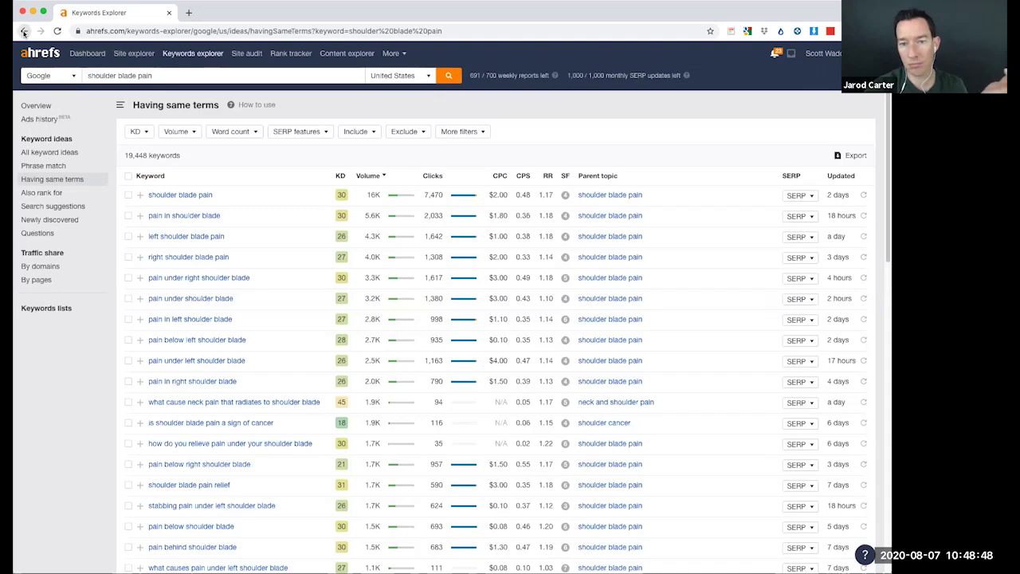
- Compare the keyword difficulty and search volume of the phrases in the "shoulder blade pain" list
scroll(299, 285, down, 2)
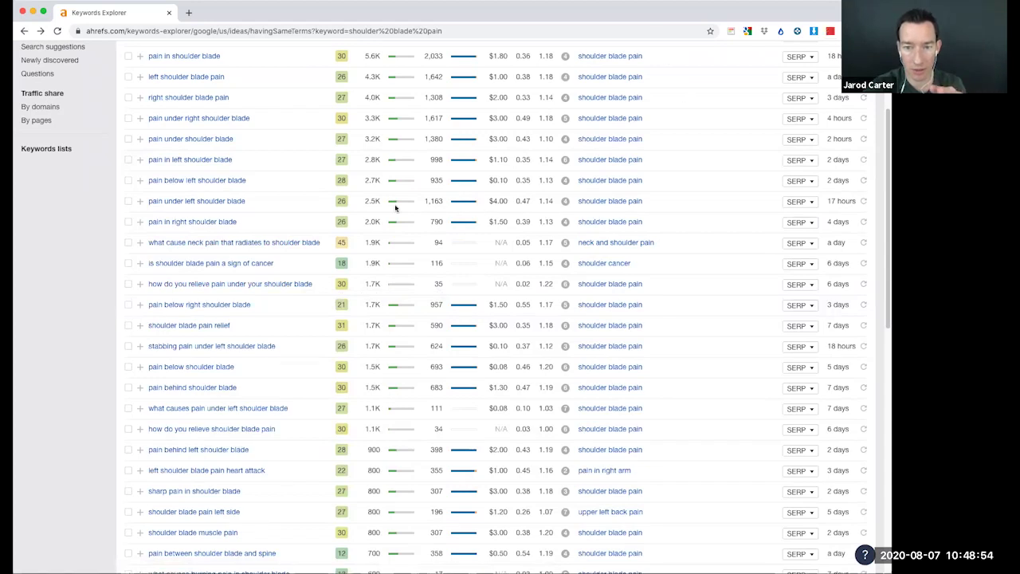
scroll(395, 208, up, 1)
scroll(396, 208, up, 3)
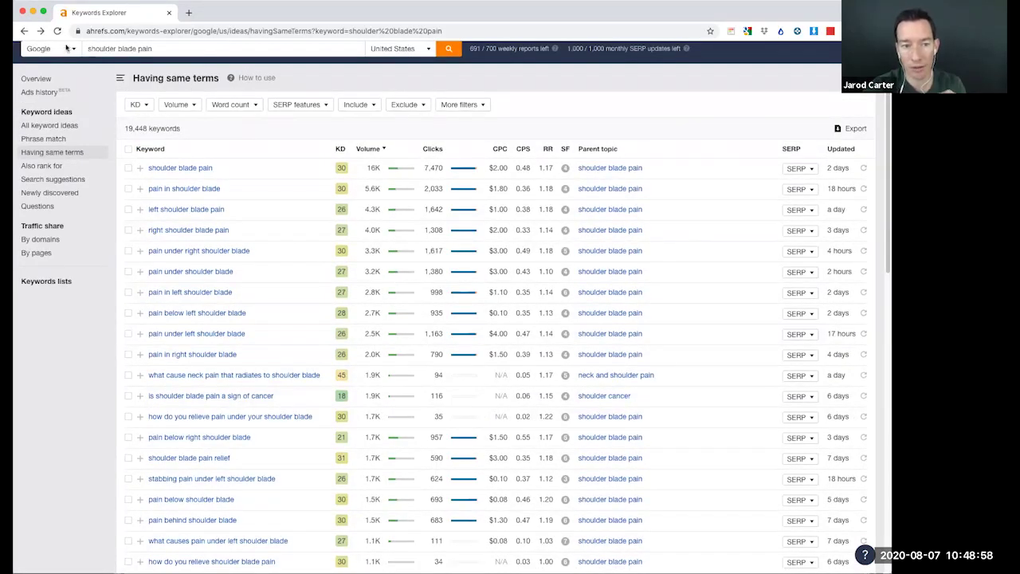
click(25, 32)
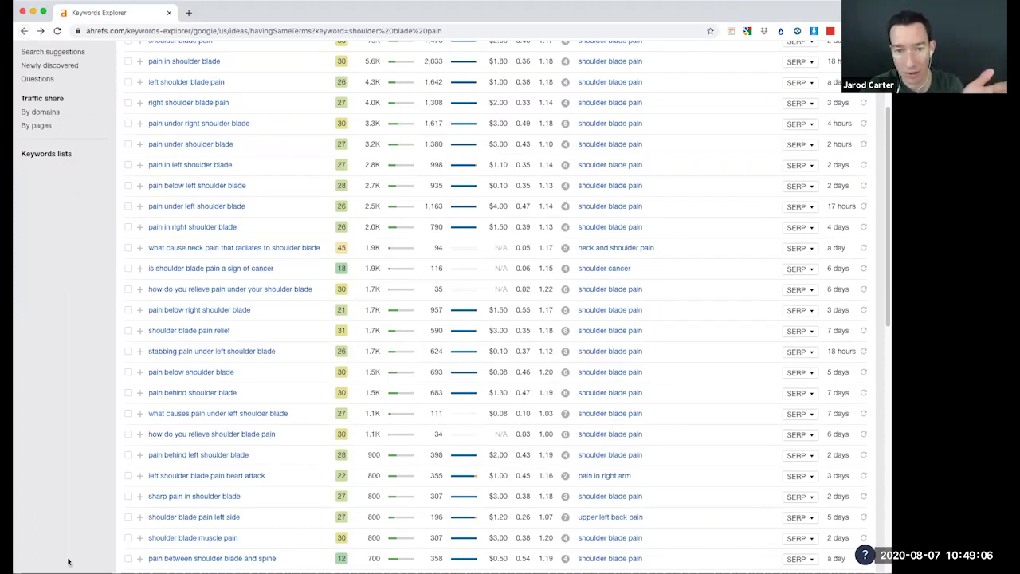
scroll(430, 265, up, 1)
scroll(431, 265, up, 3)
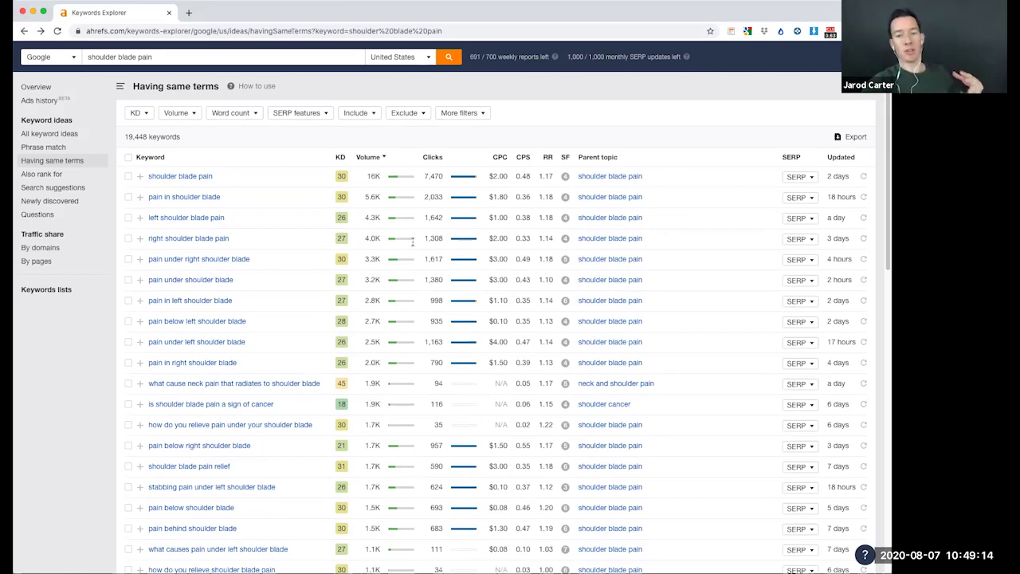
- Open the overview for "shoulder blade pain" and check its difficulty, search volume and keyword ideas
click(195, 177)
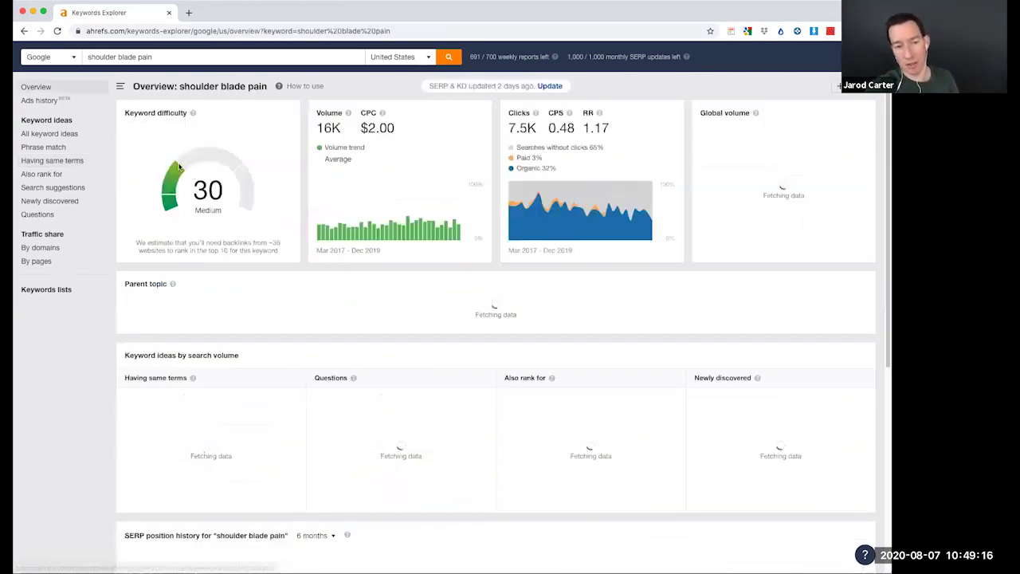
click(26, 30)
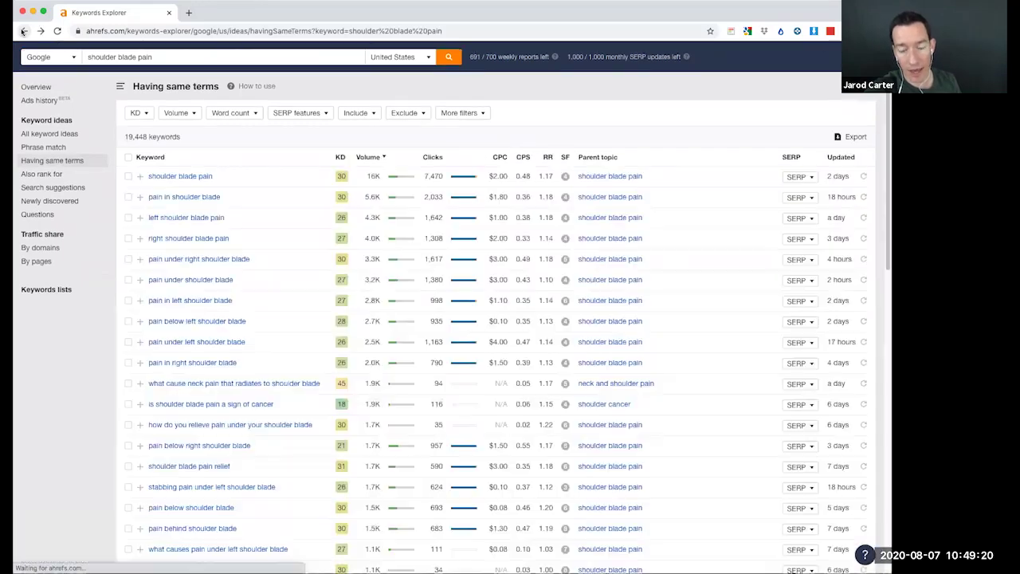
click(41, 30)
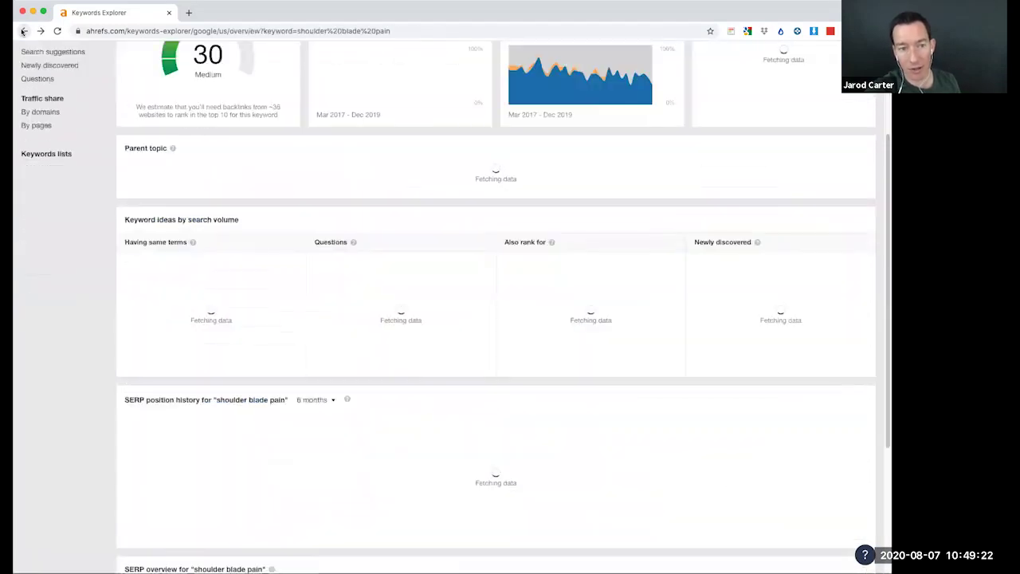
scroll(274, 172, up, 3)
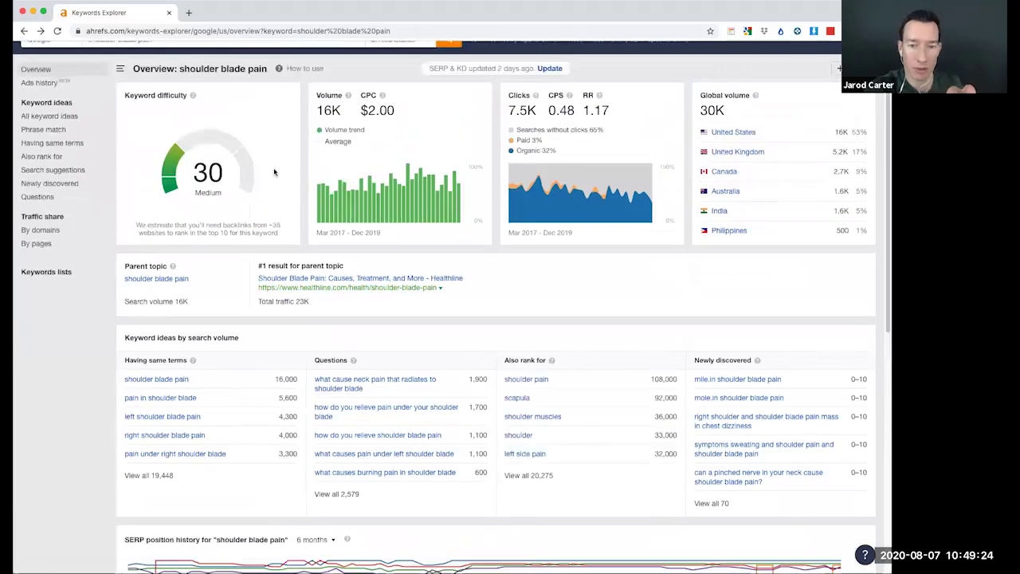
scroll(274, 172, up, 1)
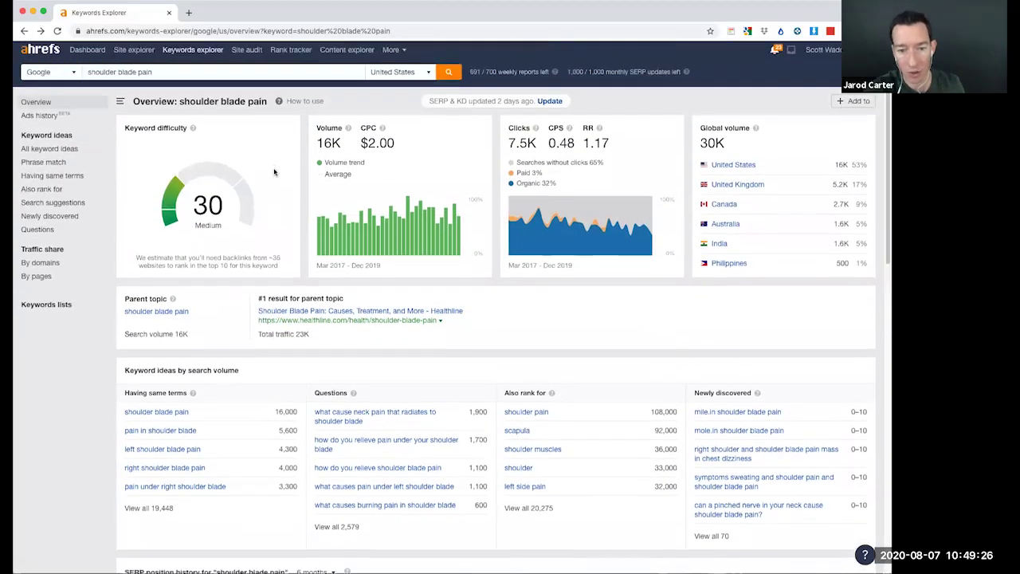
- Go back to the broad "shoulder pain" keyword, open its overview and show all of its question keywords
click(24, 31)
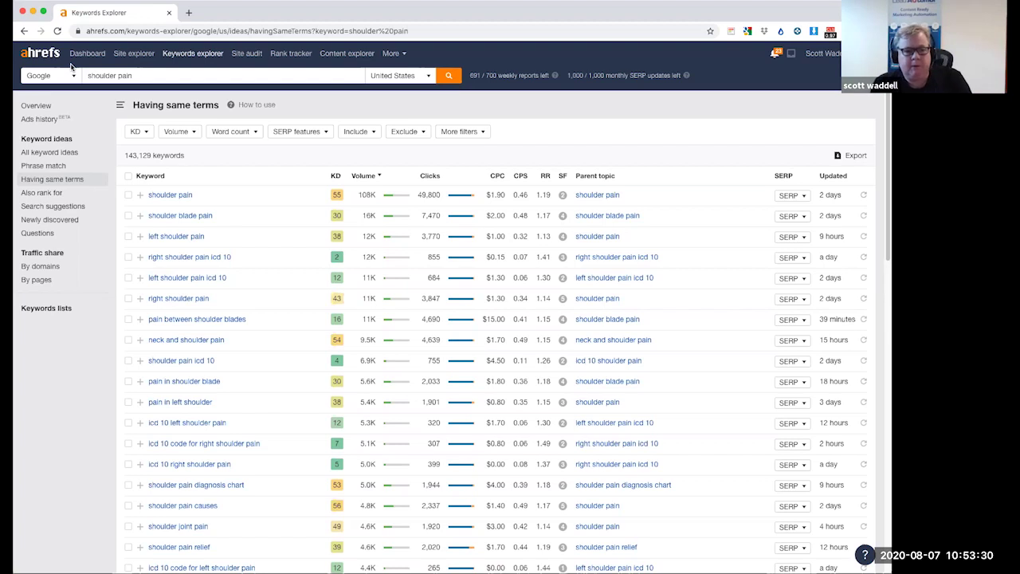
click(173, 197)
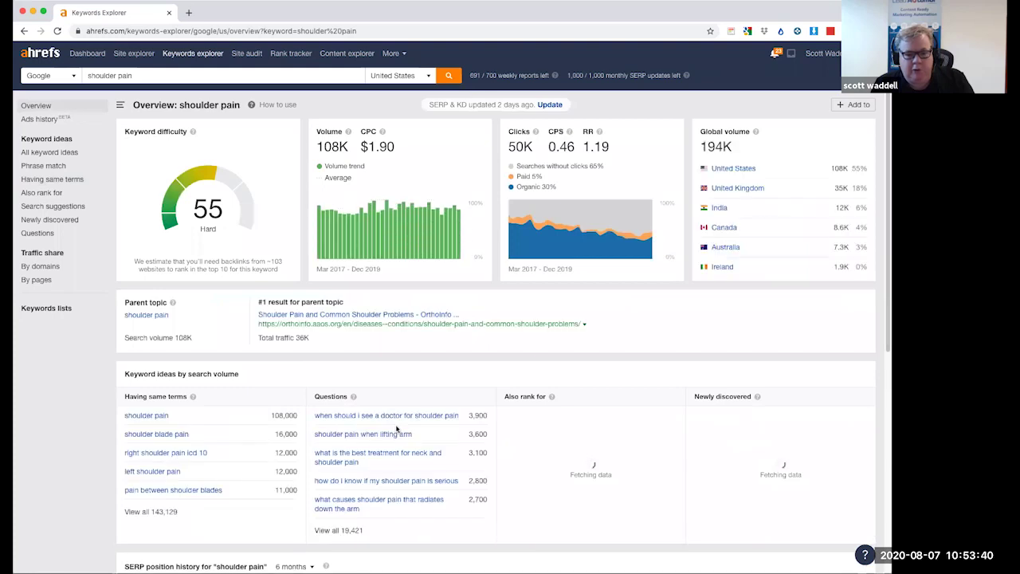
scroll(397, 427, down, 3)
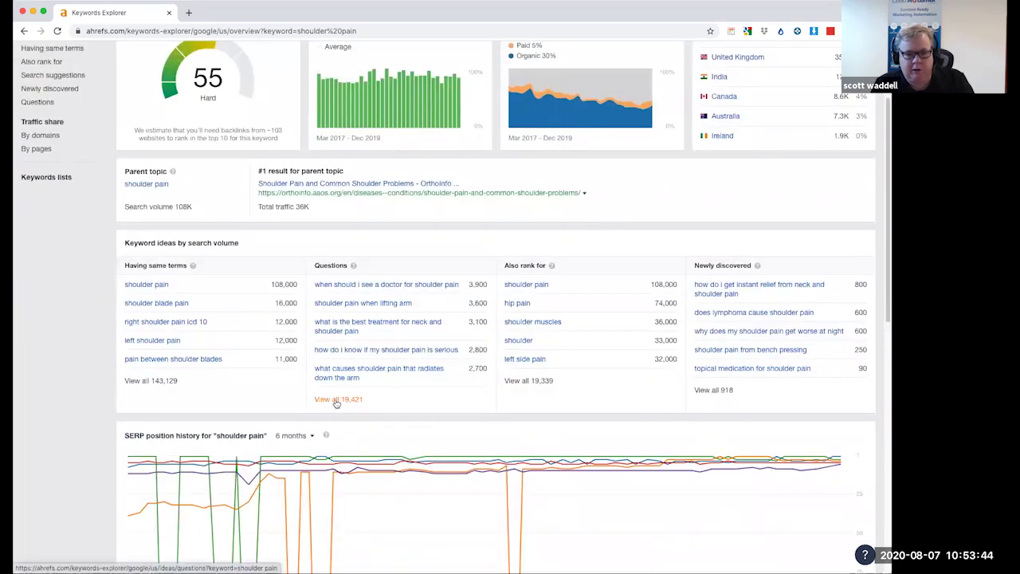
click(336, 401)
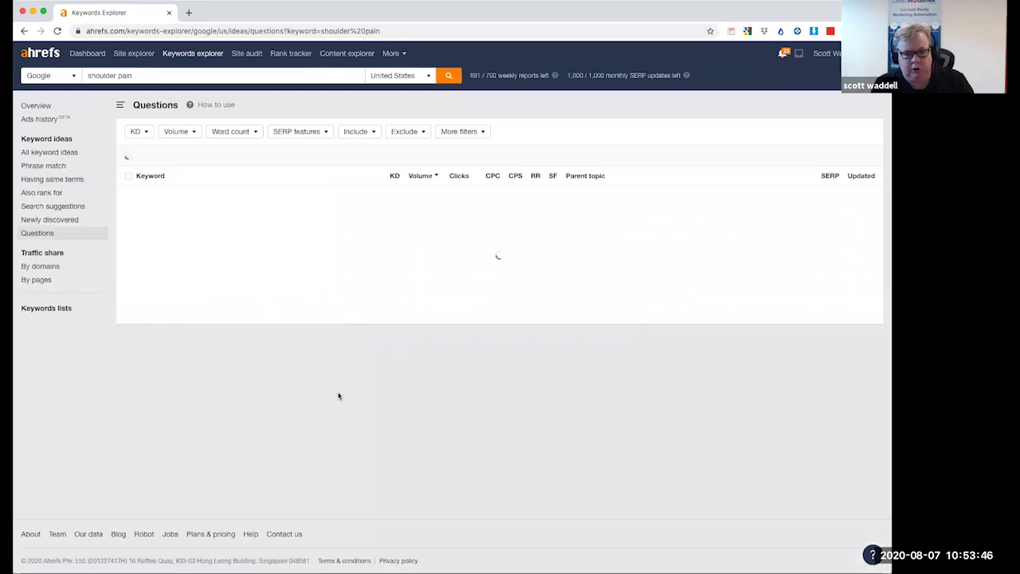
- From the shoulder pain questions, open the overview for "how should i sleep with shoulder pain" and show all of its question keywords
scroll(281, 437, down, 1)
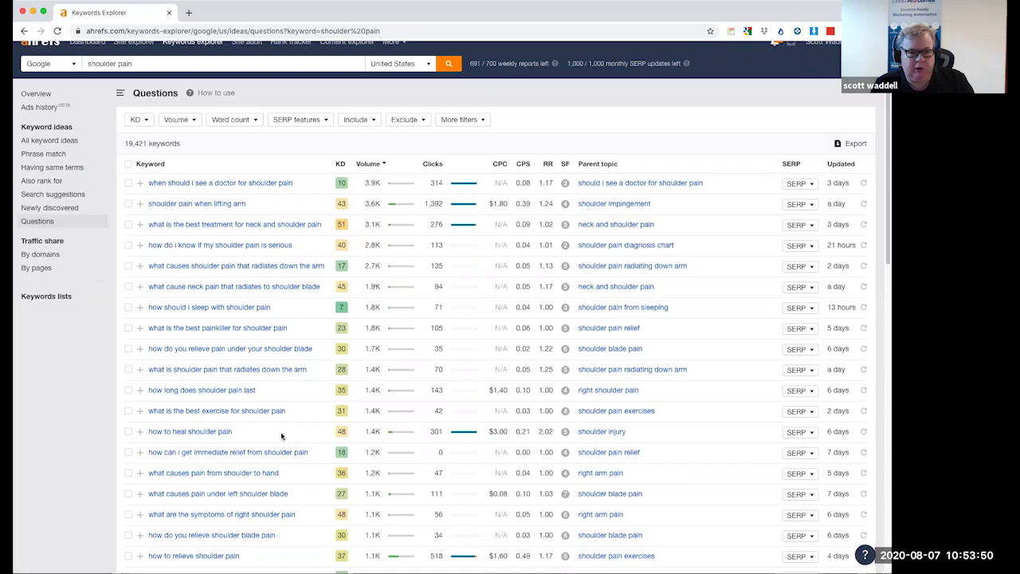
scroll(281, 437, down, 1)
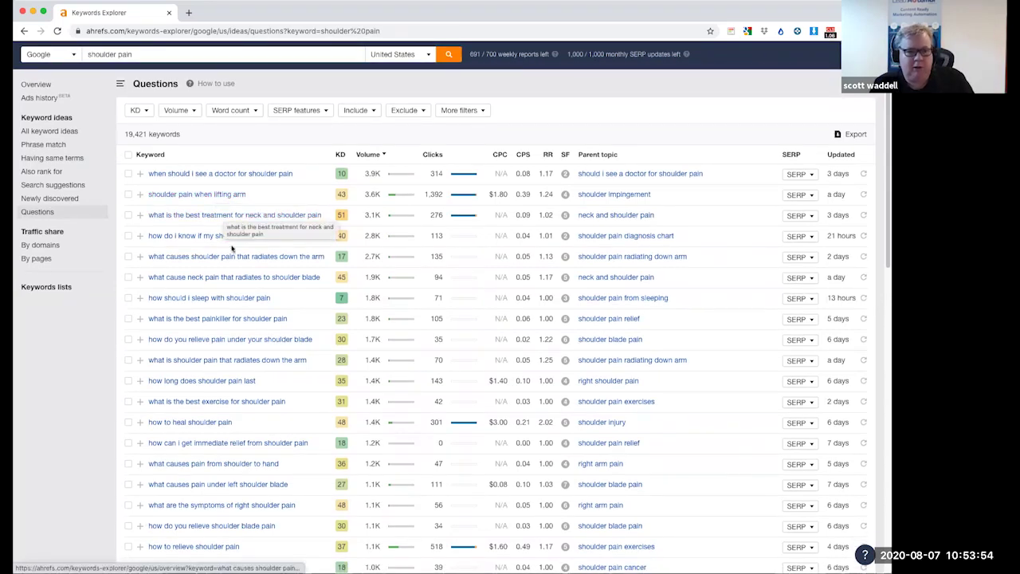
click(211, 299)
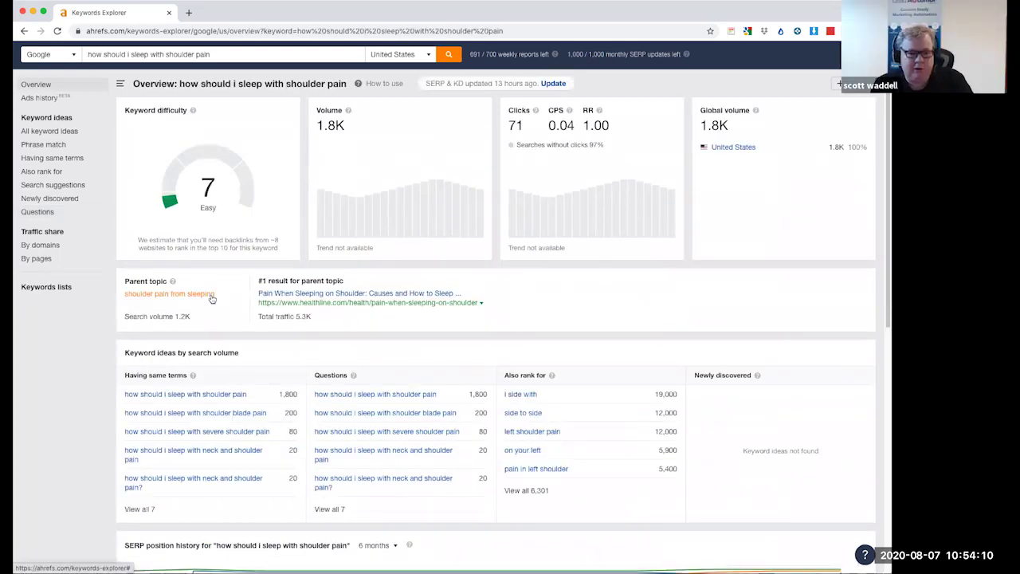
scroll(200, 319, down, 1)
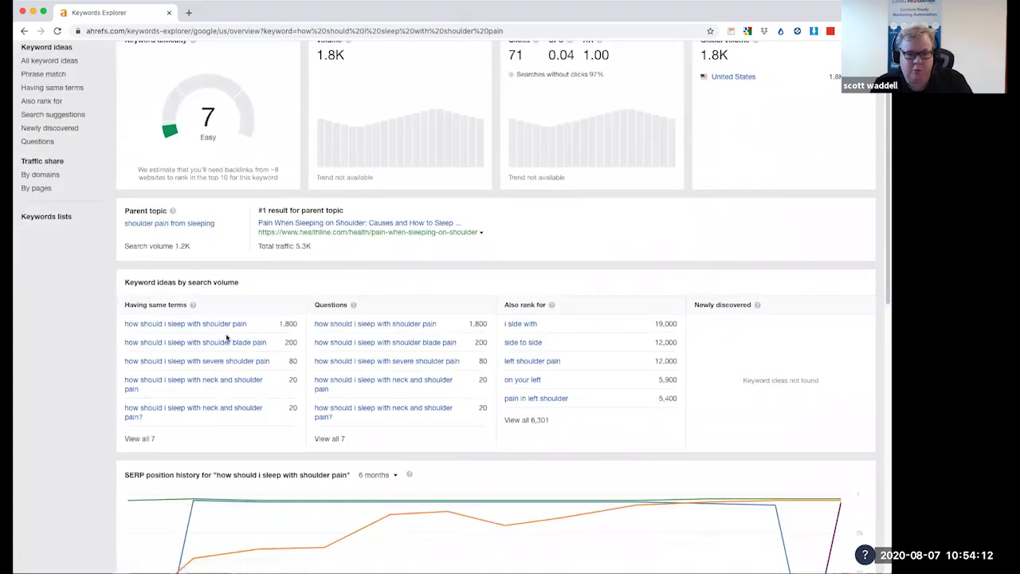
click(332, 438)
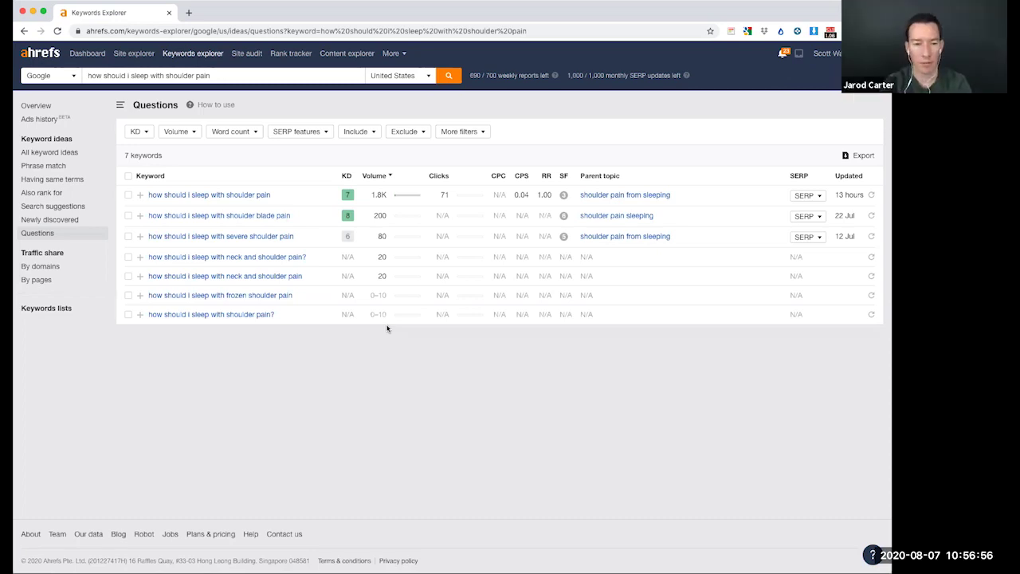
- Return from the sleep-related questions to the full list of questions for "shoulder pain"
click(25, 32)
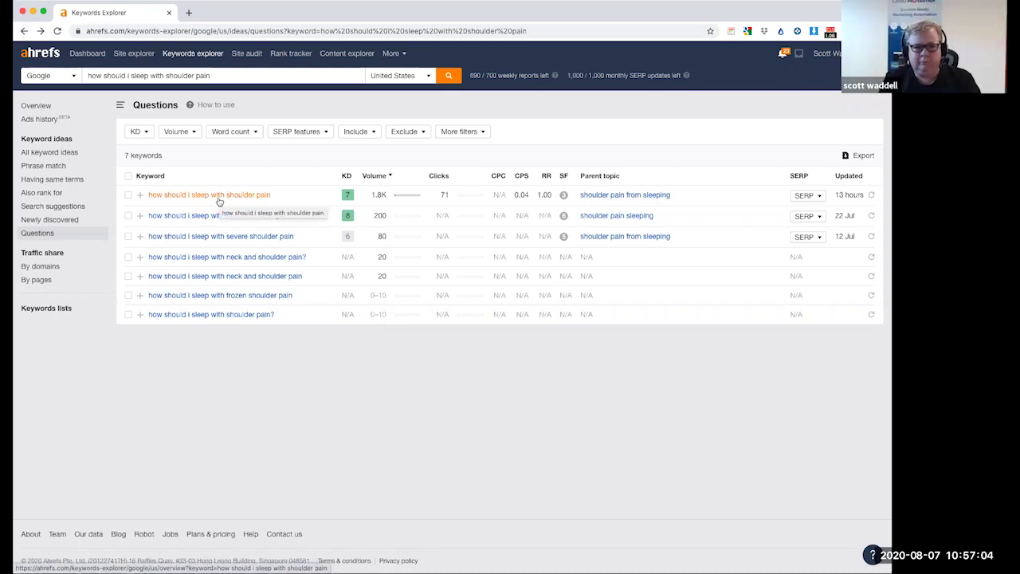
click(24, 31)
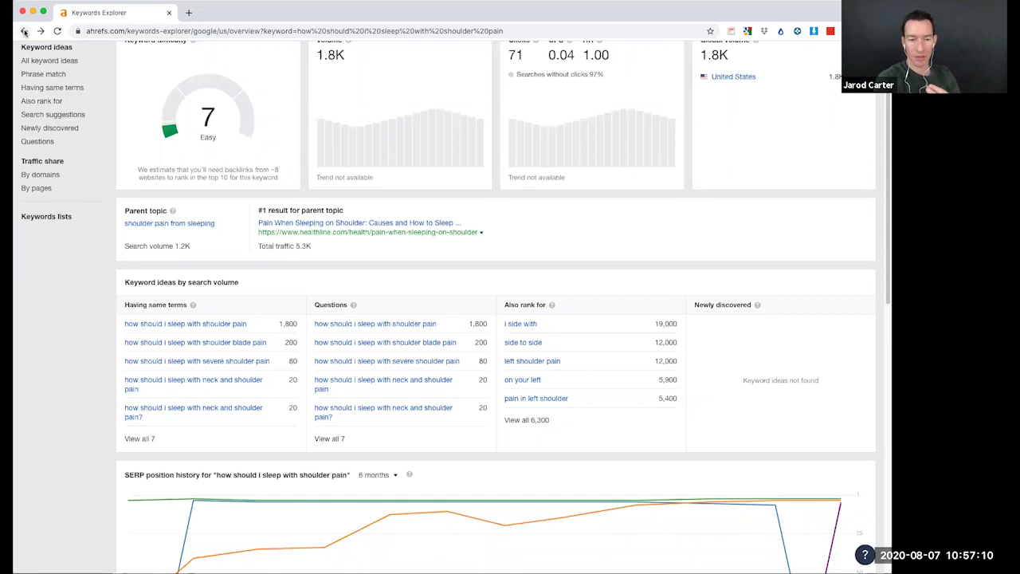
click(25, 31)
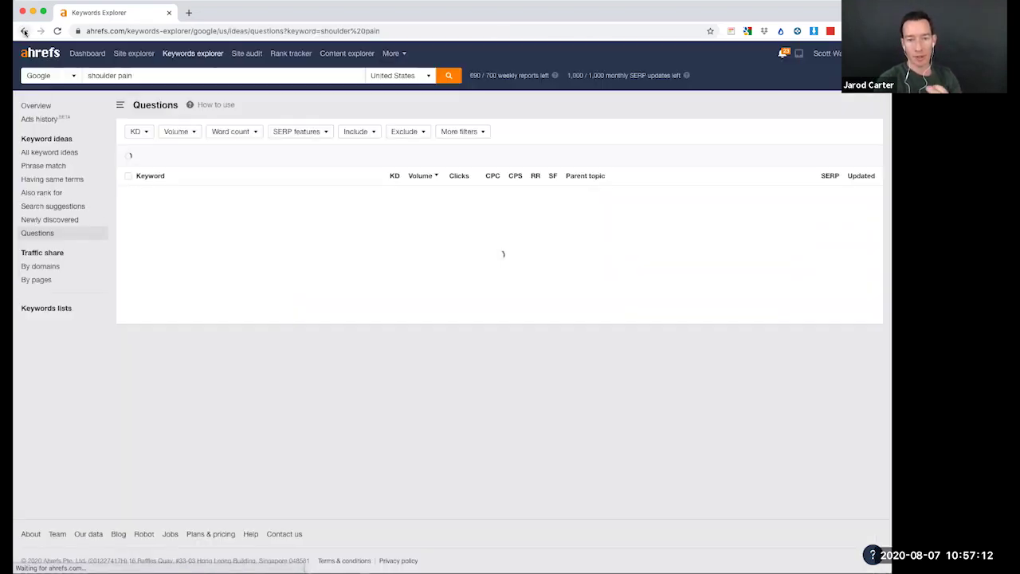
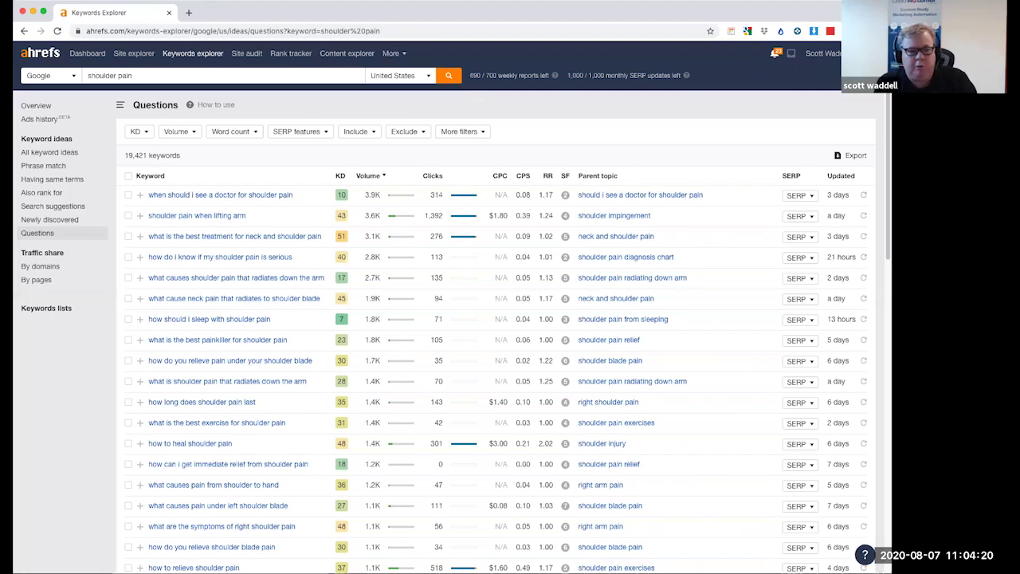
click(25, 31)
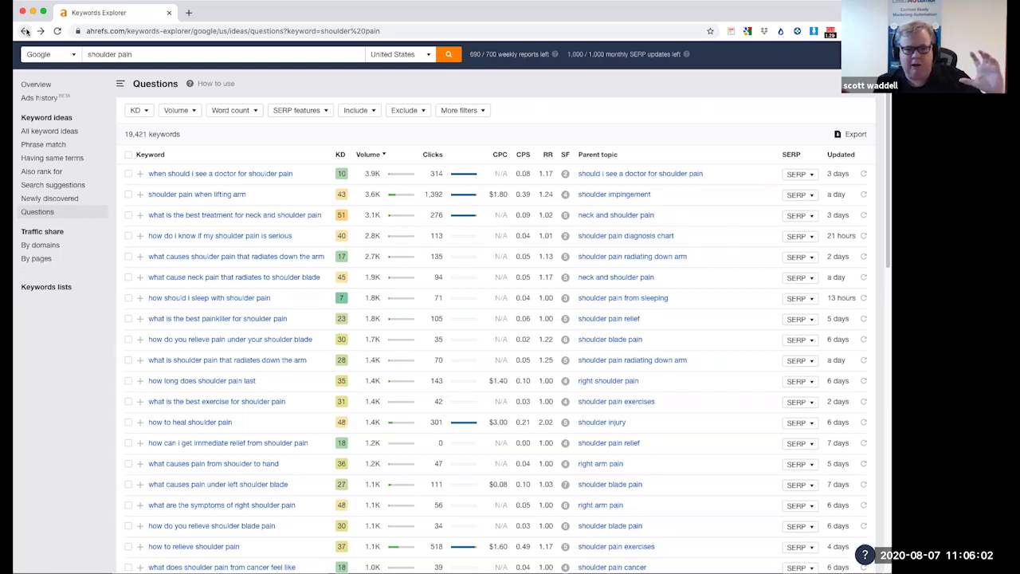
- Open the overview for "what is the best painkiller for shoulder pain", check its keyword ideas and return to the shoulder pain questions
click(253, 319)
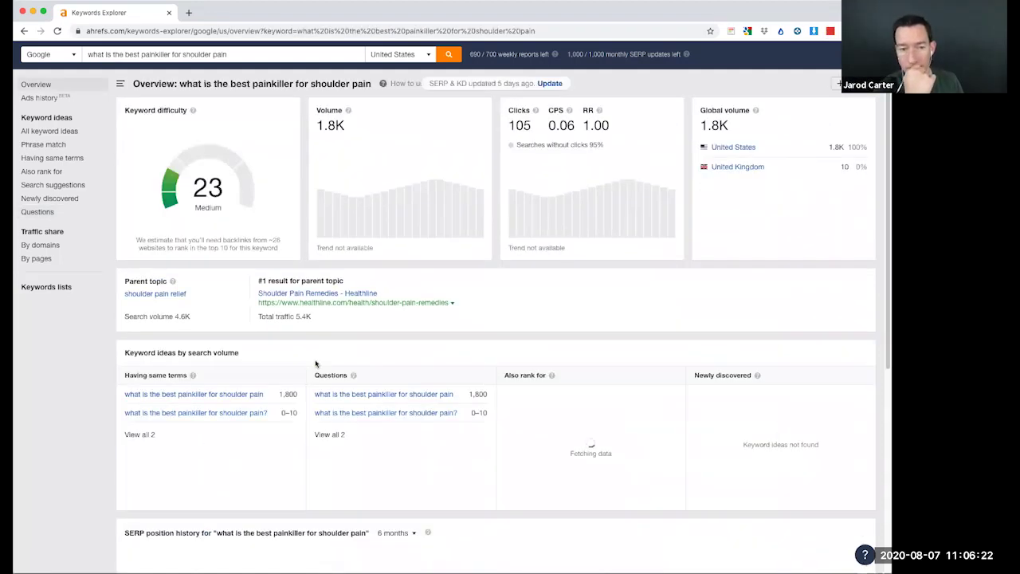
scroll(458, 350, down, 3)
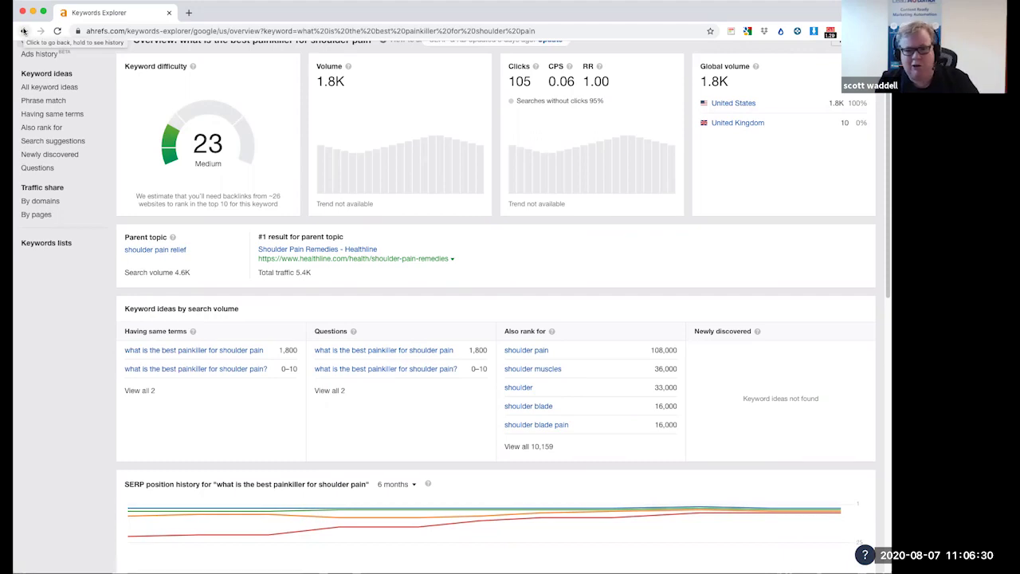
click(24, 30)
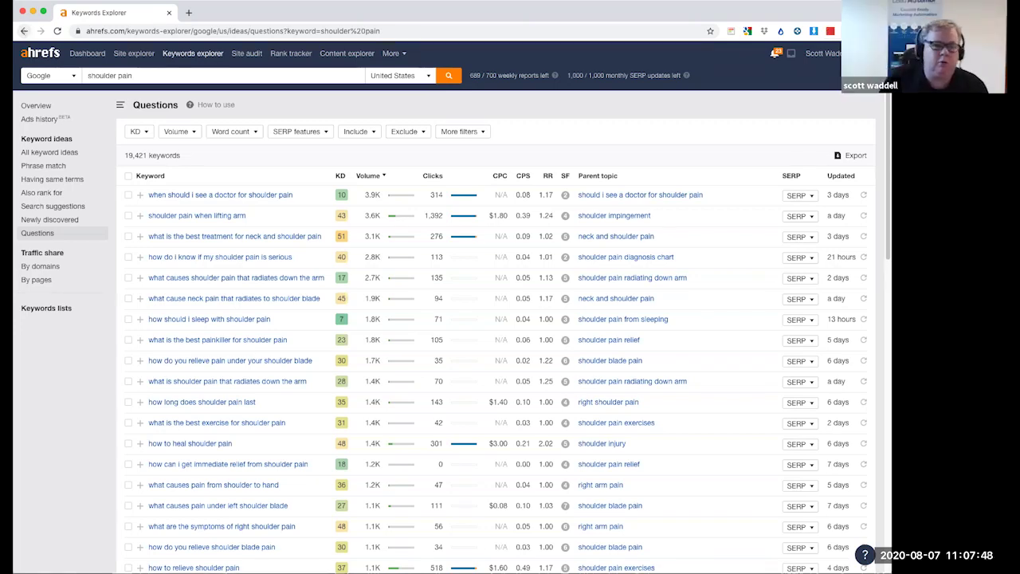
- Skim the list of shoulder pain questions, comparing their difficulty and search volume
click(186, 73)
triple_click(185, 73)
scroll(236, 351, down, 3)
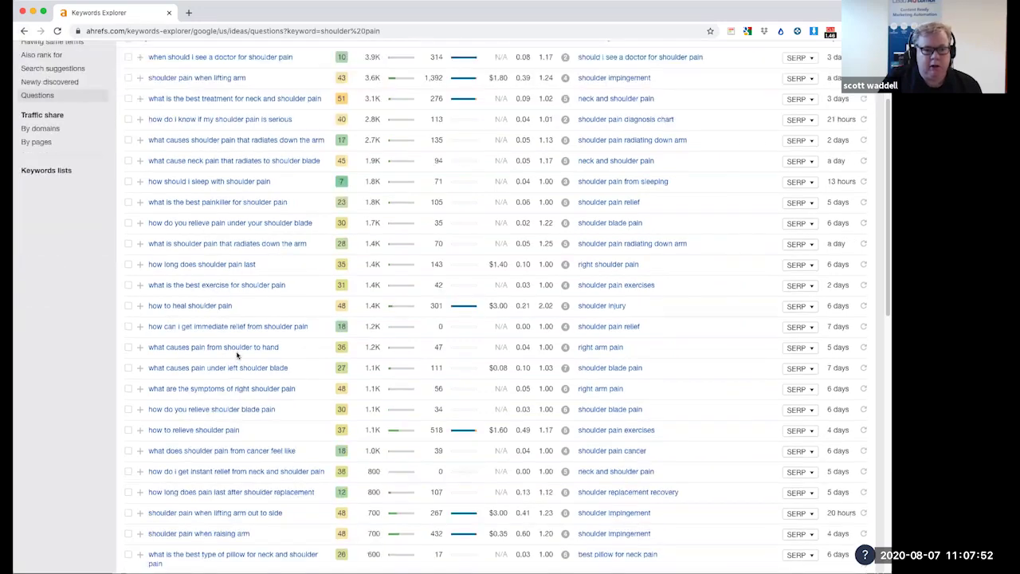
scroll(235, 353, up, 3)
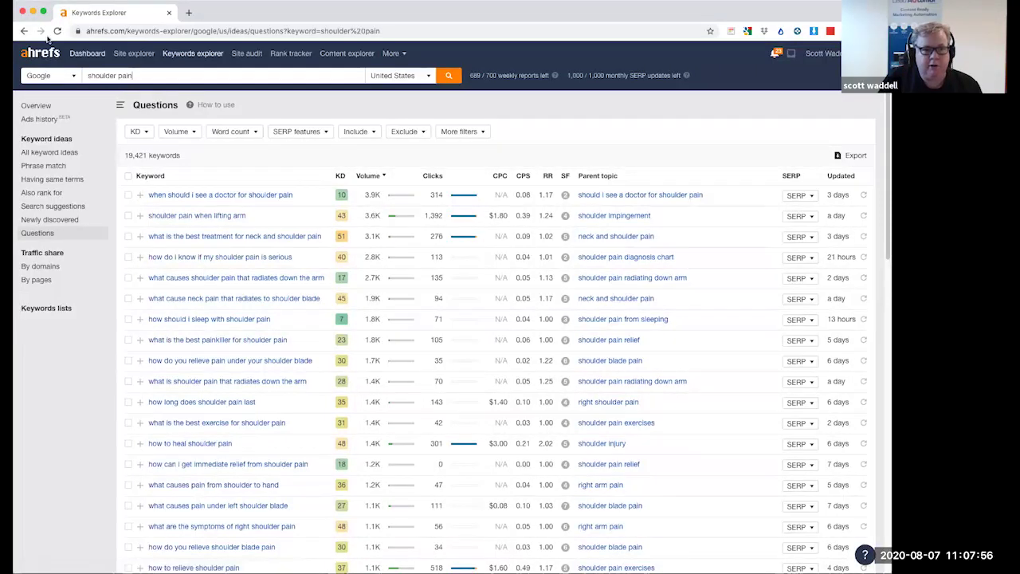
- Return to the "shoulder pain" overview, show all of its keyword ideas having the same terms and look through the list
click(24, 31)
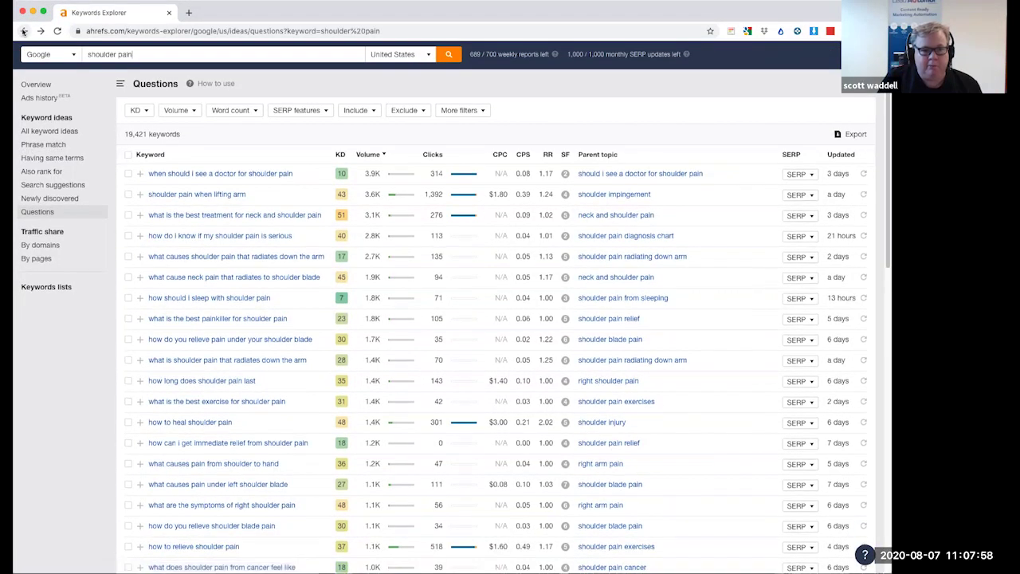
click(24, 31)
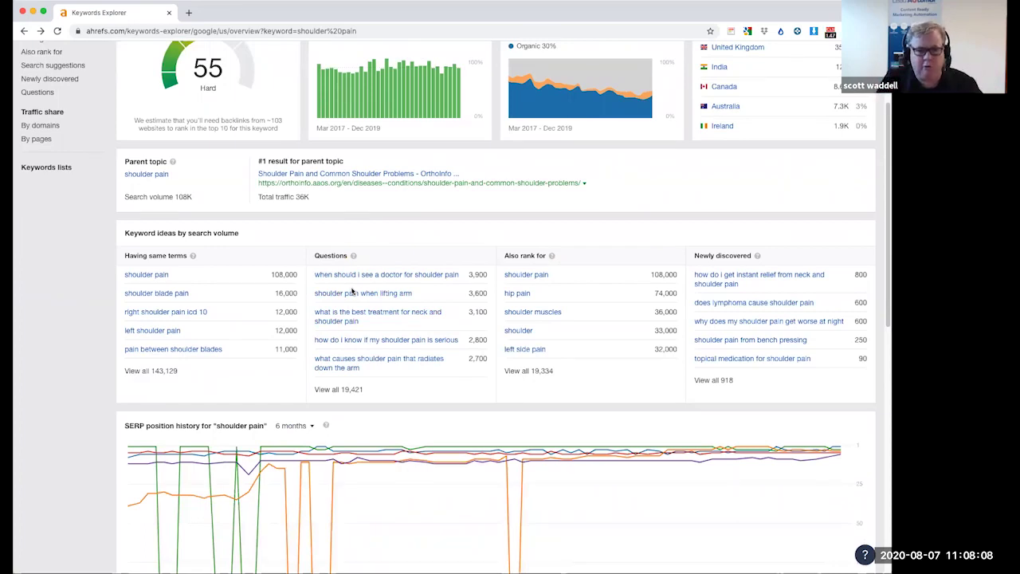
click(149, 371)
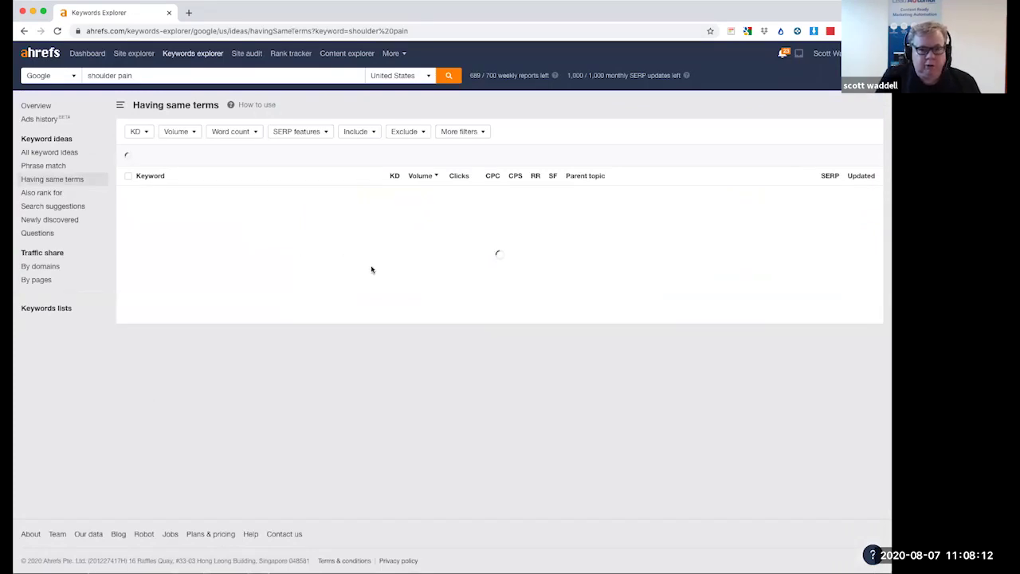
scroll(372, 271, down, 3)
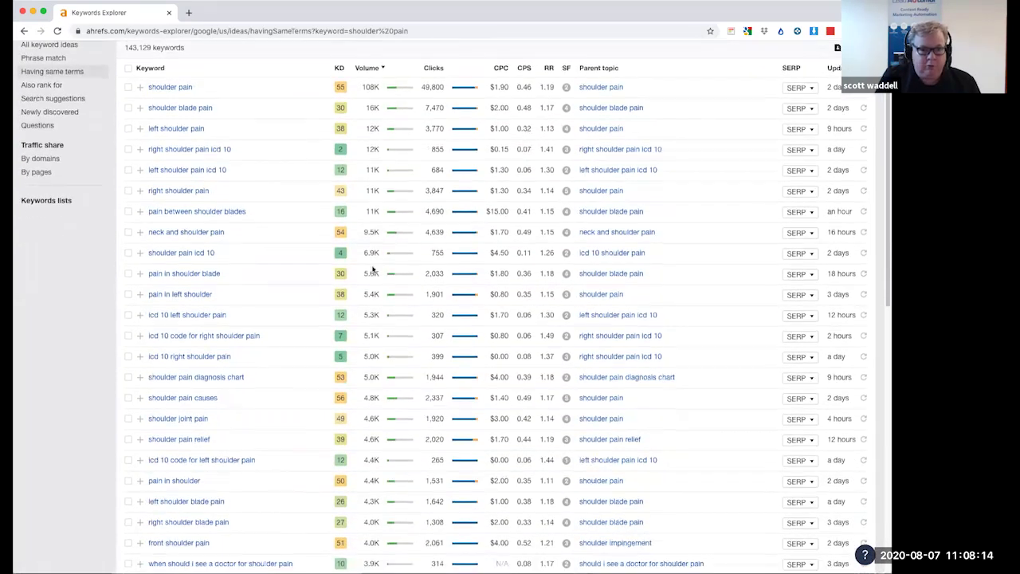
- Open the overview for "shoulder muscle pain" from the shoulder pain keywords and show all of its keyword ideas having the same terms
scroll(169, 252, down, 1)
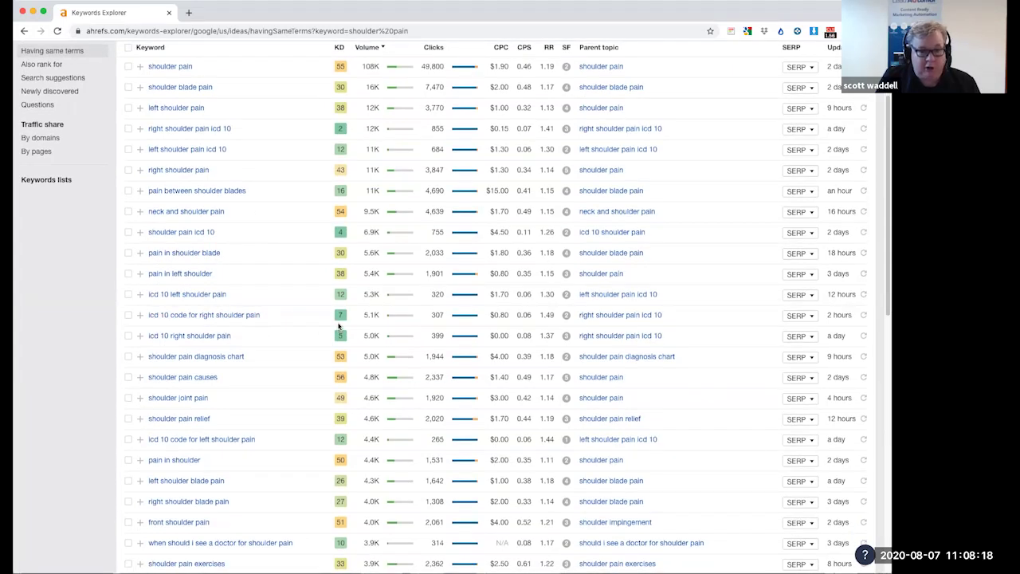
scroll(338, 329, down, 5)
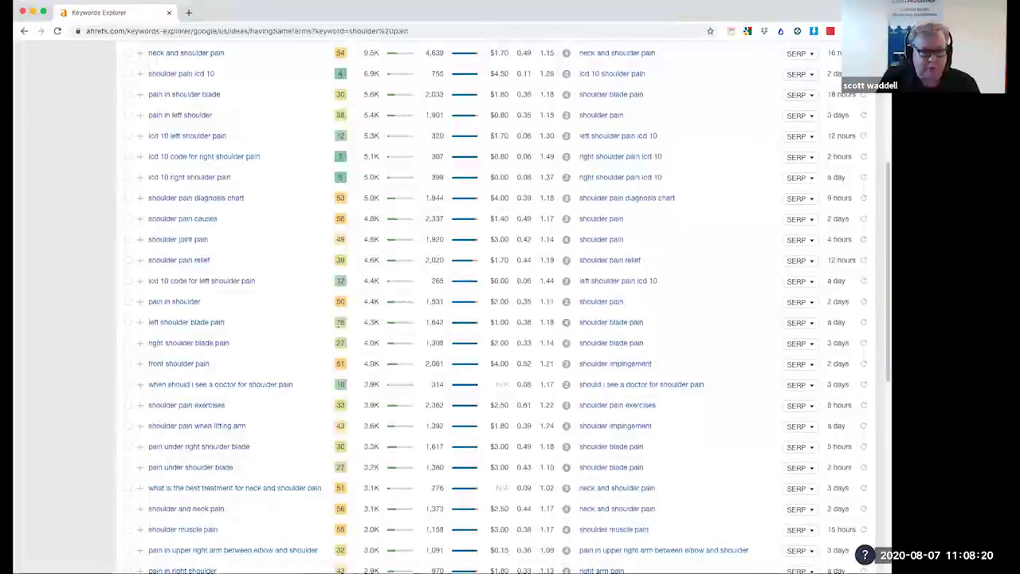
scroll(339, 323, down, 2)
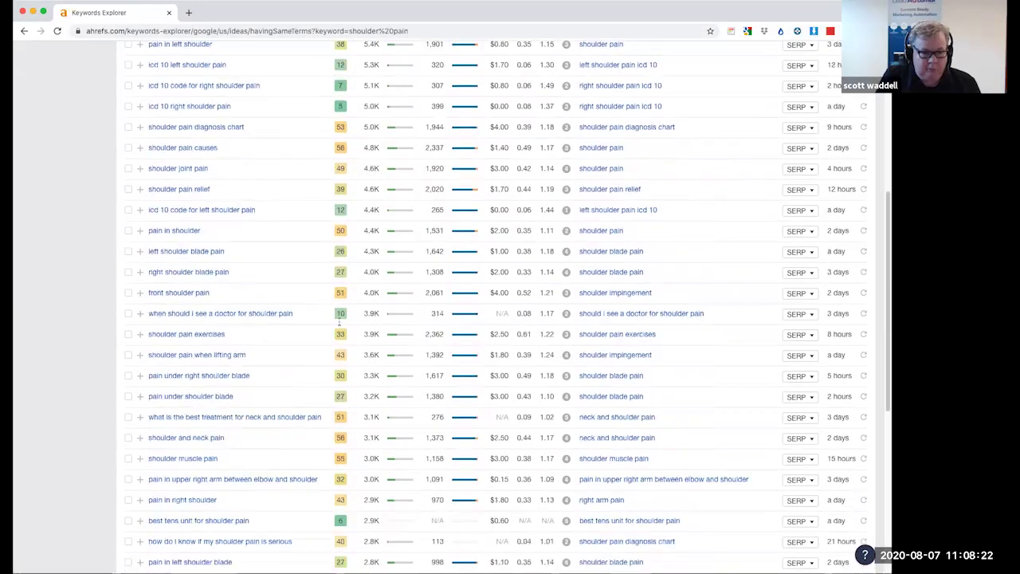
scroll(339, 325, down, 3)
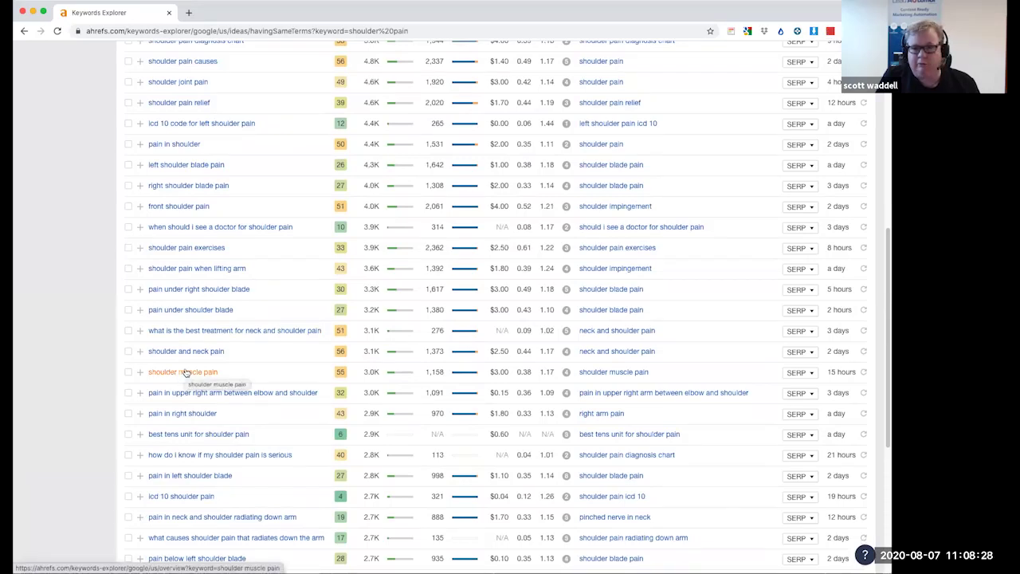
click(185, 373)
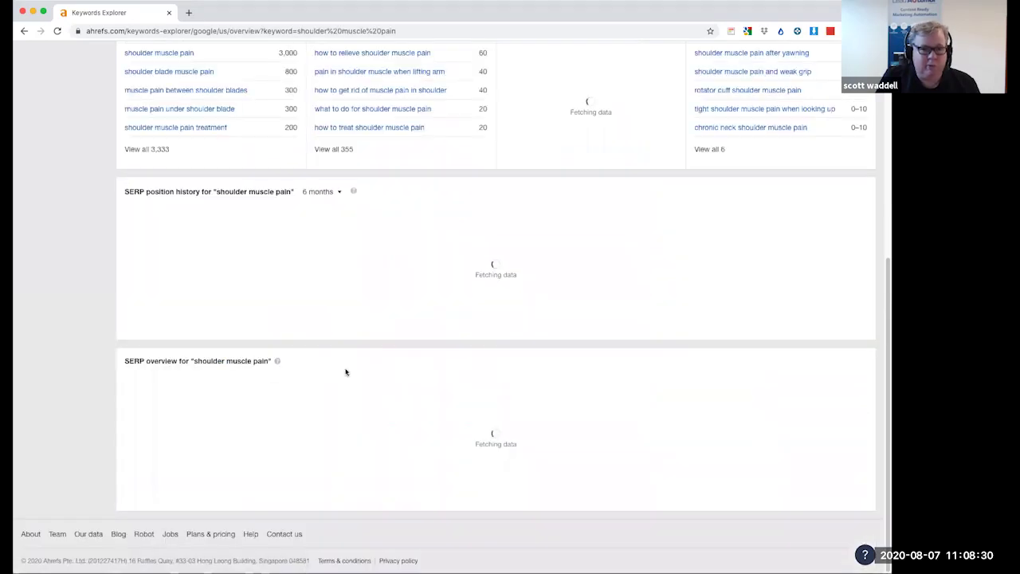
scroll(349, 374, up, 2)
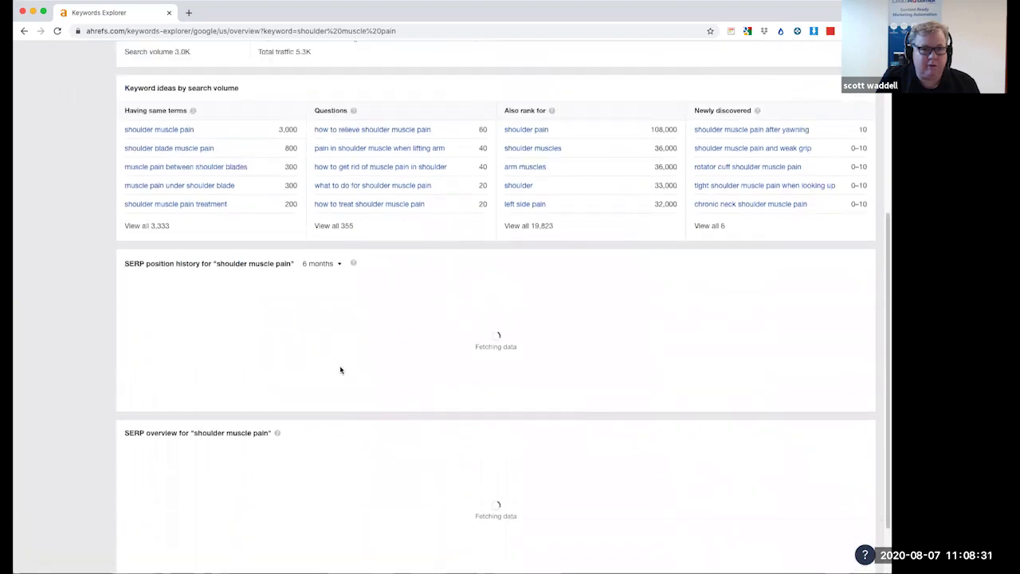
click(152, 226)
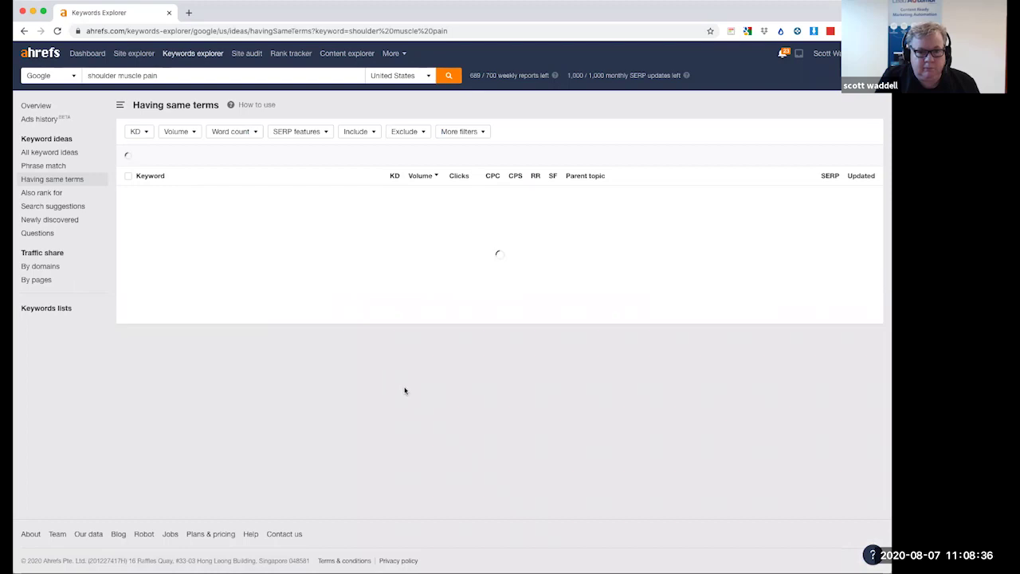
- Examine the "shoulder muscle pain" keyword ideas, comparing their difficulty, search volume and clicks
scroll(433, 413, down, 2)
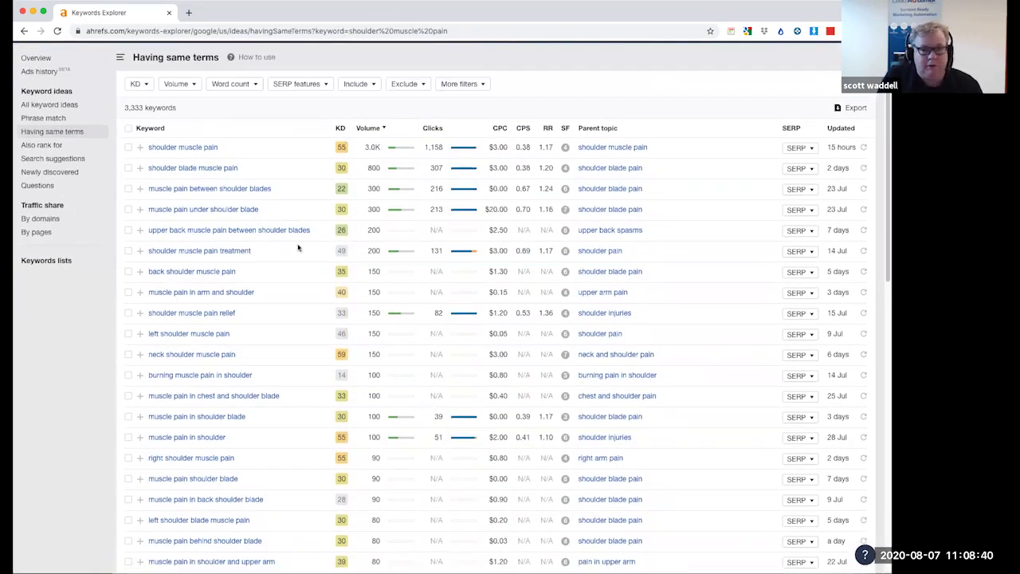
scroll(335, 314, up, 2)
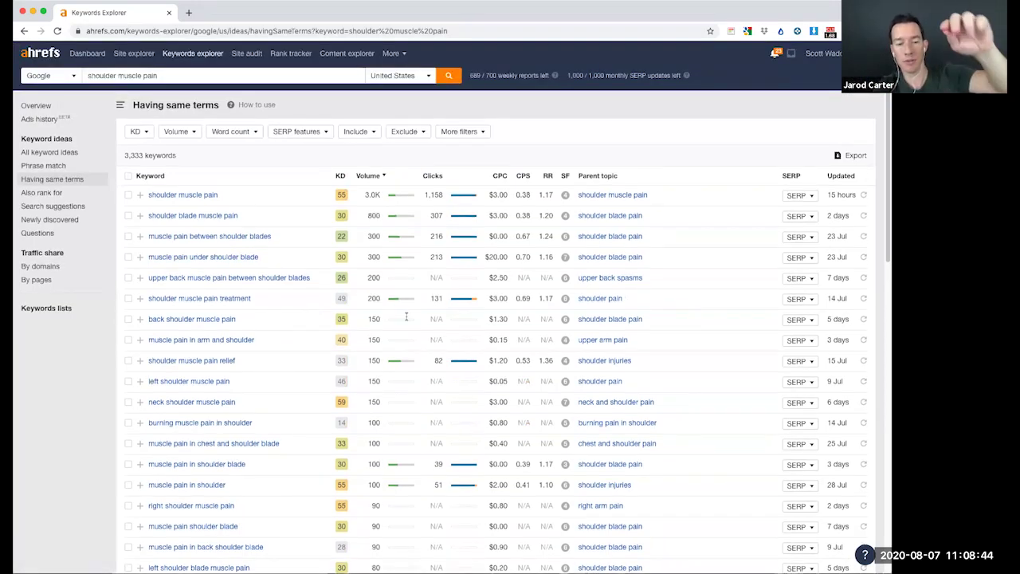
scroll(441, 318, down, 1)
scroll(441, 318, down, 1)
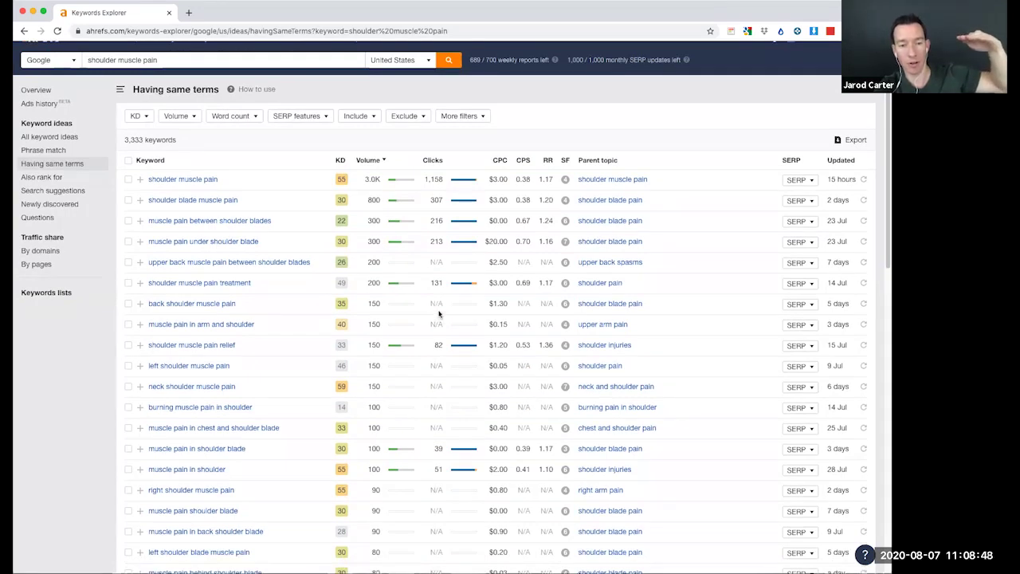
scroll(439, 314, down, 3)
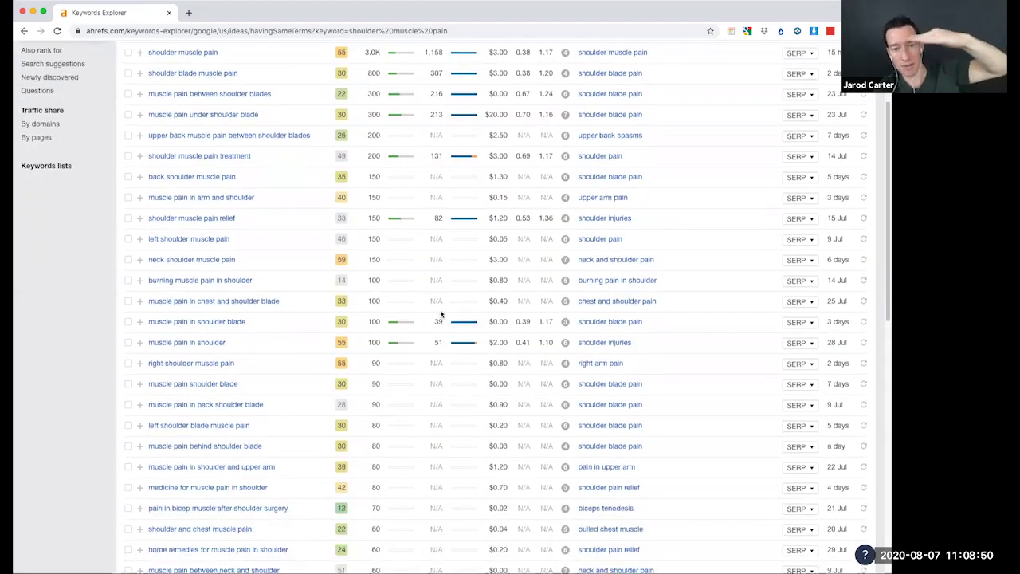
scroll(440, 314, up, 2)
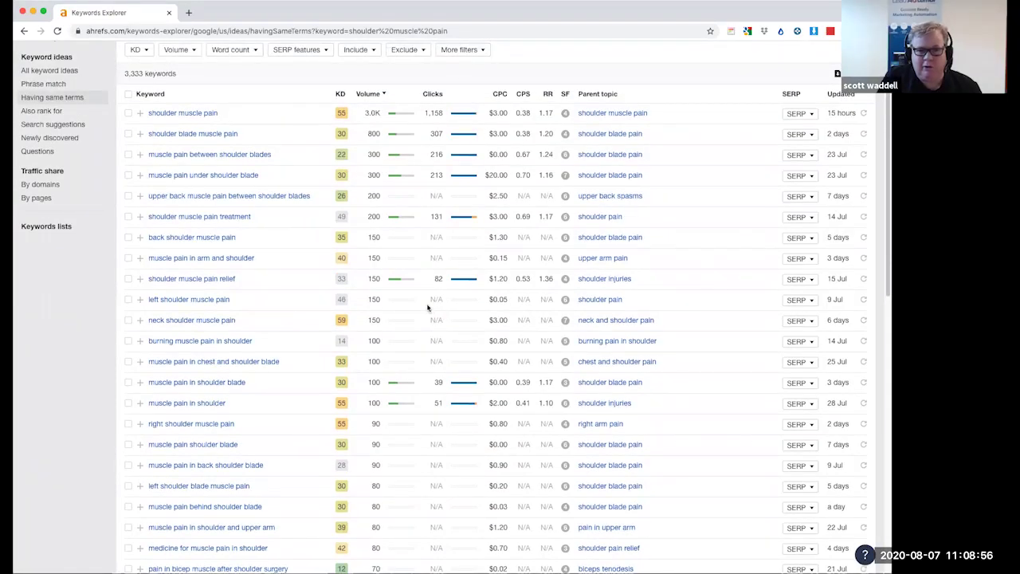
scroll(428, 306, down, 5)
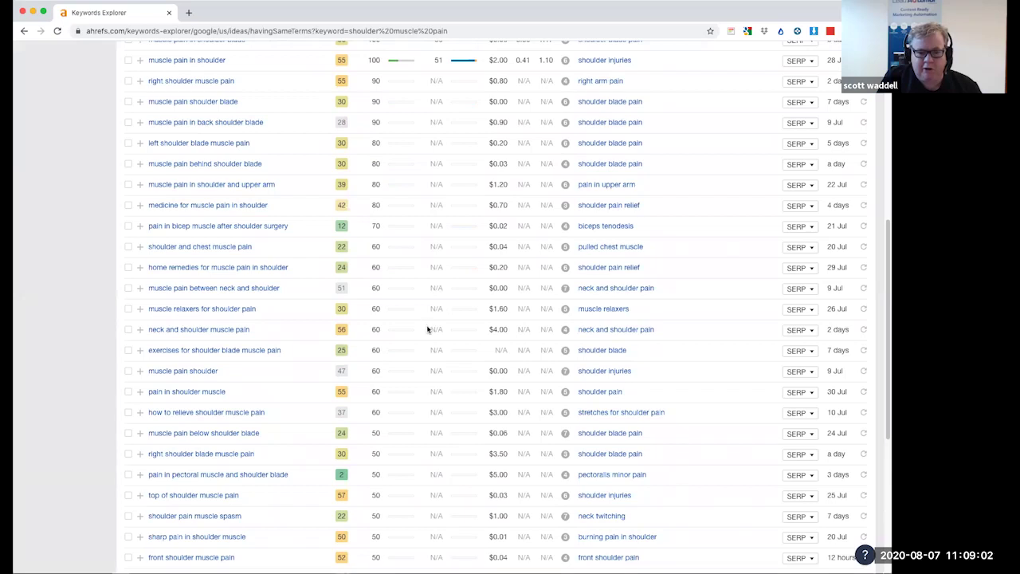
scroll(428, 330, up, 6)
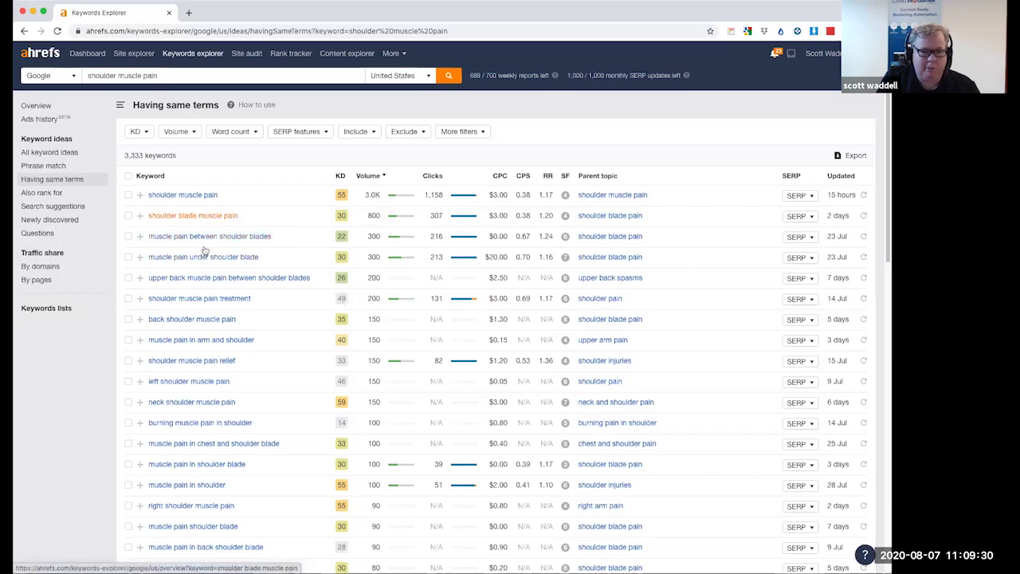
- Open the overview for "muscle pain in shoulder" and show all of its keyword ideas having the same terms
scroll(230, 280, down, 1)
scroll(230, 280, down, 3)
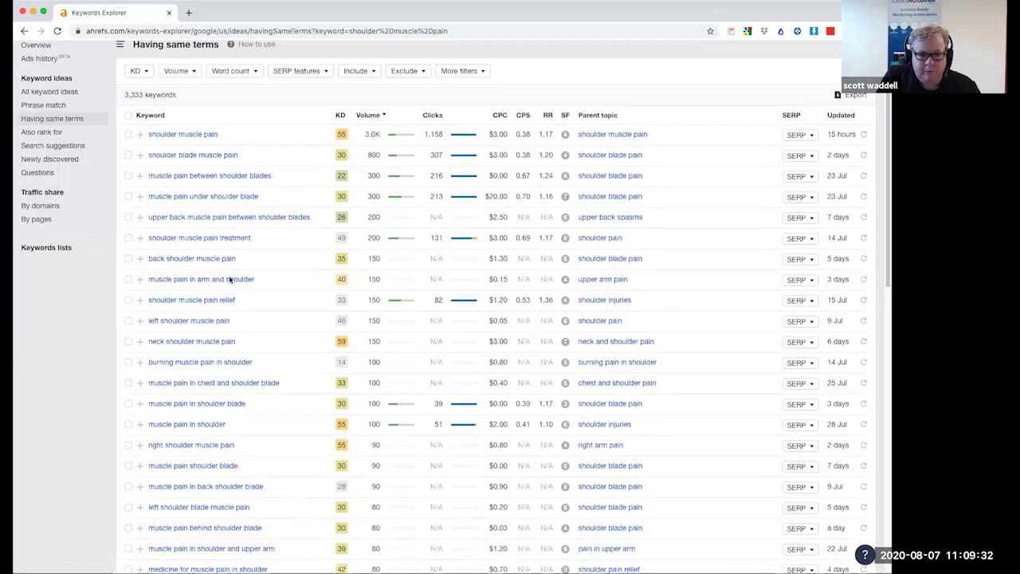
scroll(246, 301, down, 1)
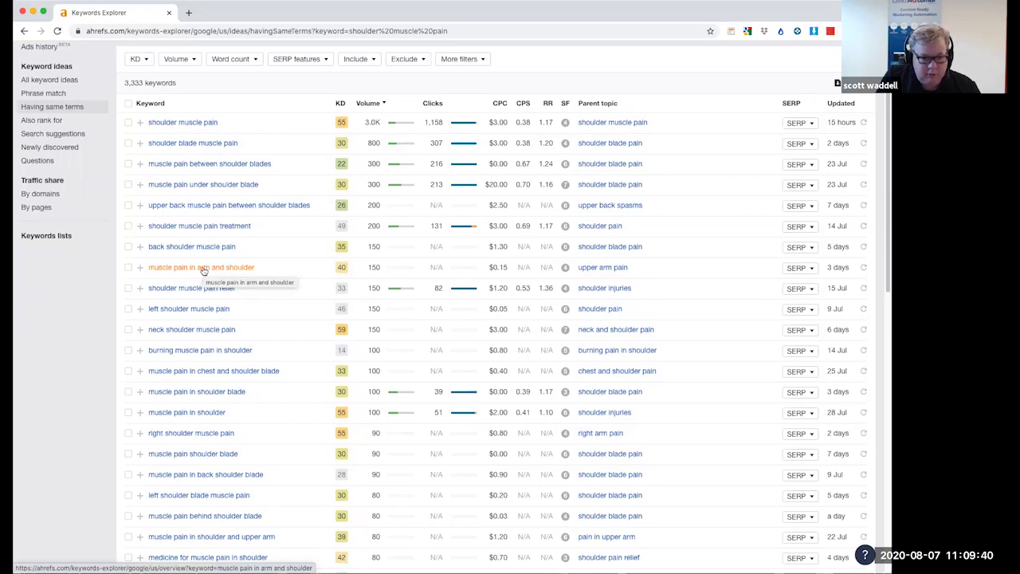
click(212, 410)
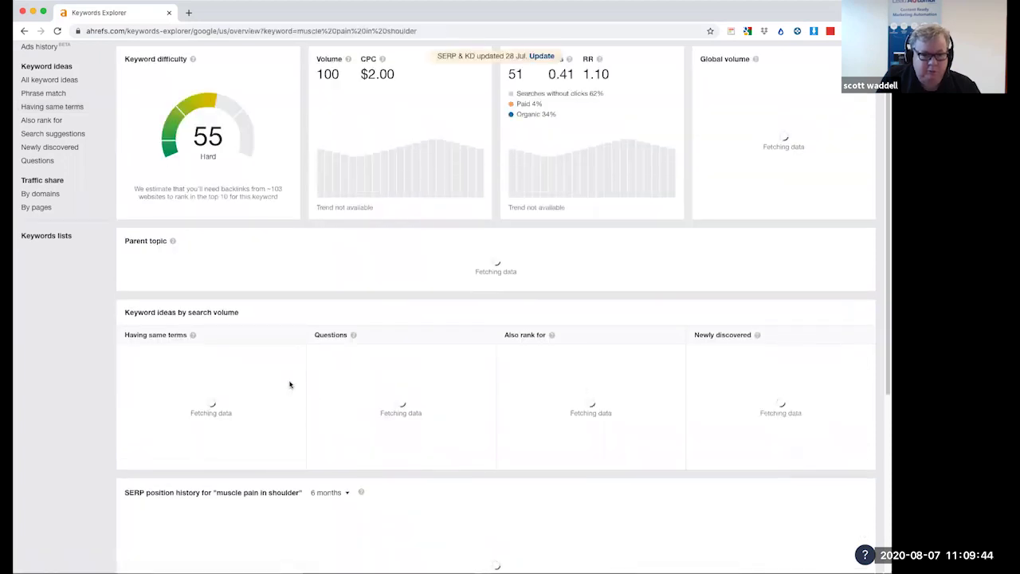
scroll(246, 385, down, 3)
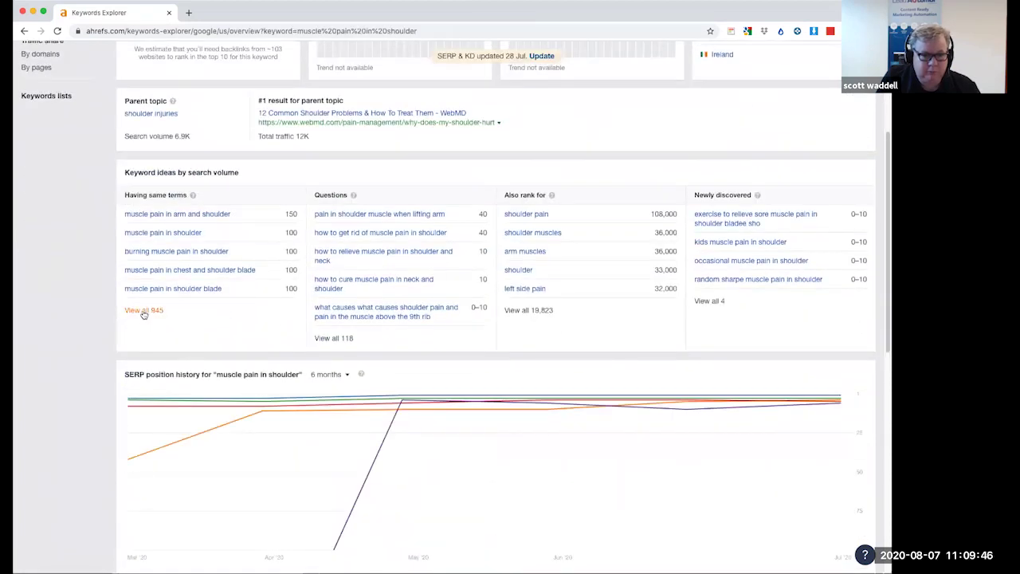
click(144, 311)
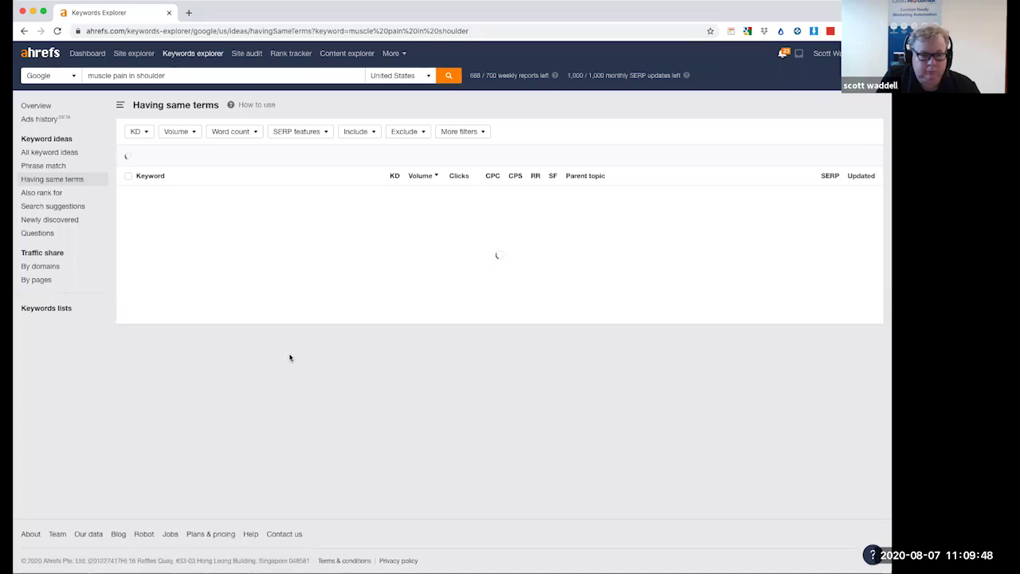
- Look through the "muscle pain in shoulder" keyword ideas, comparing the difficulty and search volume of the long-tail phrases
scroll(311, 376, down, 1)
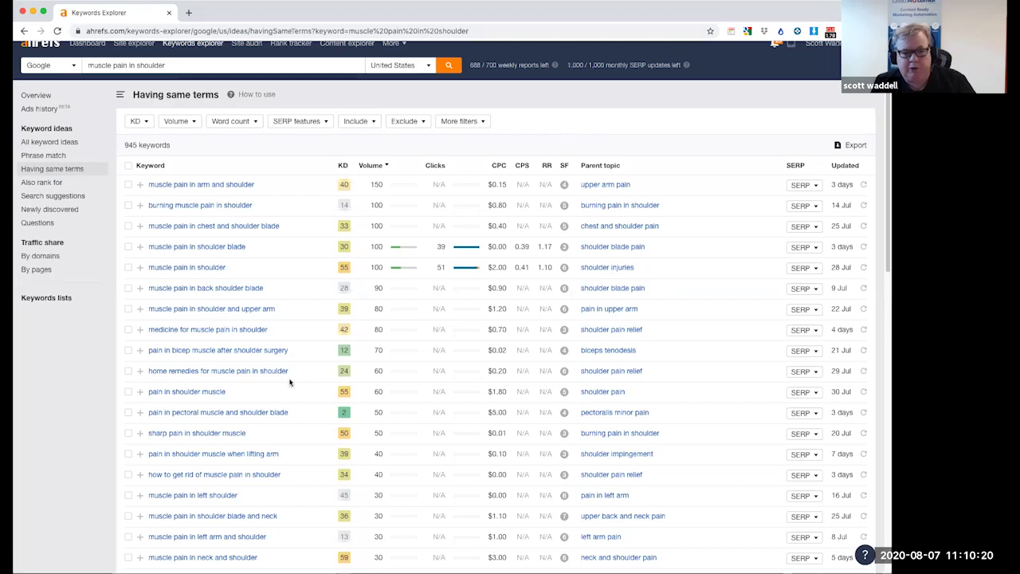
scroll(229, 419, down, 1)
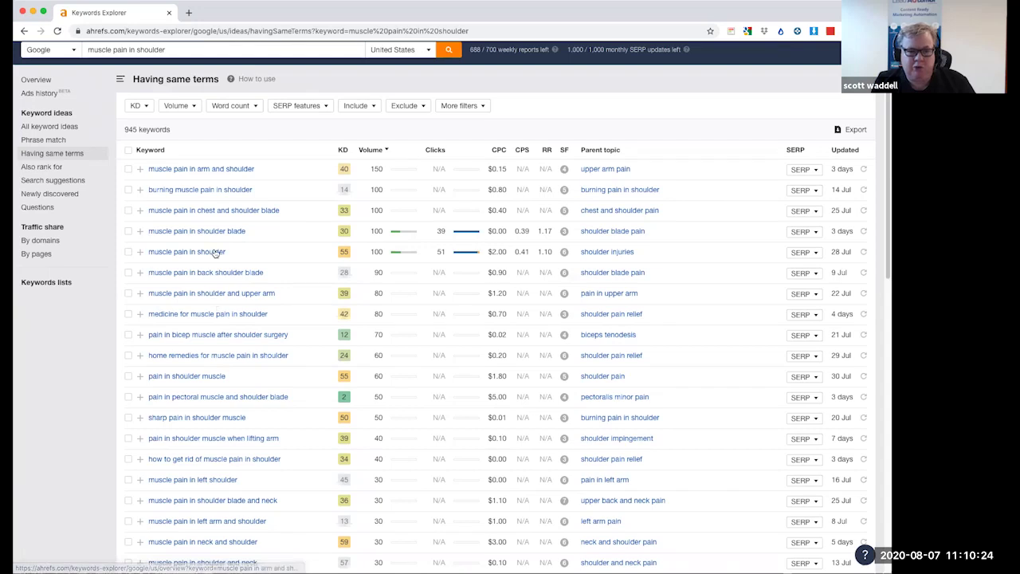
scroll(215, 348, down, 1)
scroll(215, 351, down, 1)
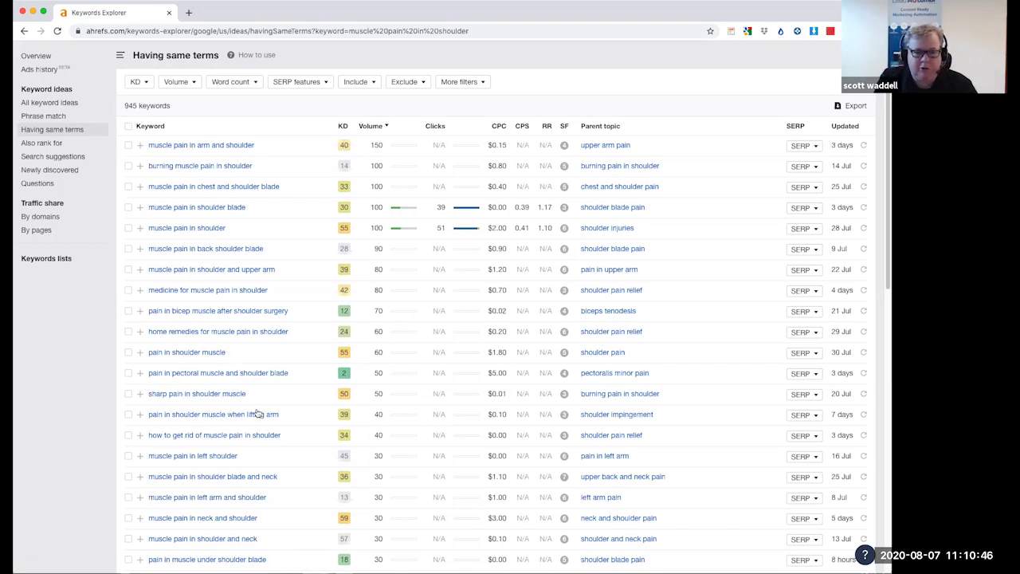
scroll(258, 413, down, 2)
scroll(258, 414, up, 2)
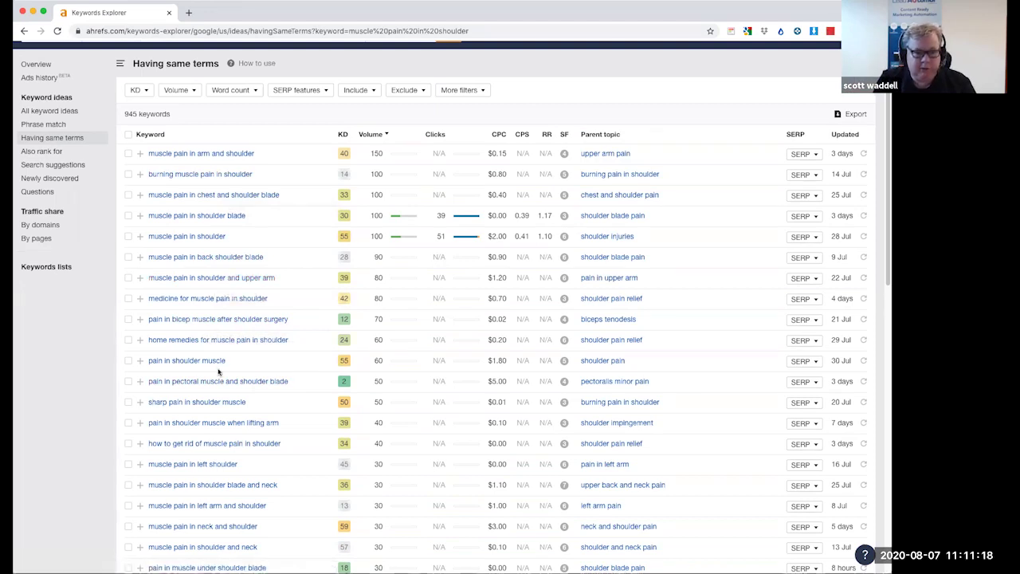
scroll(220, 371, down, 2)
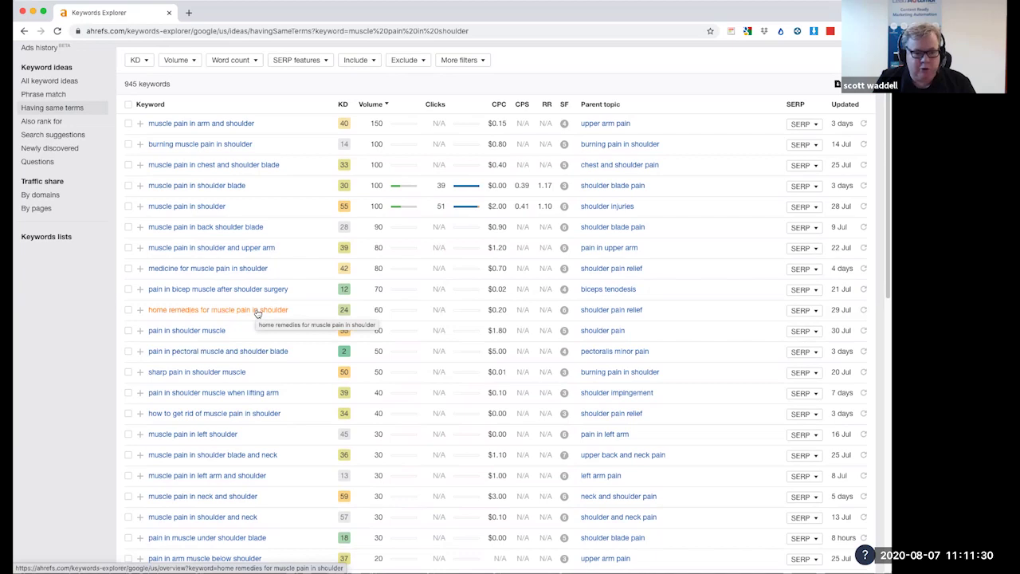
scroll(257, 313, down, 2)
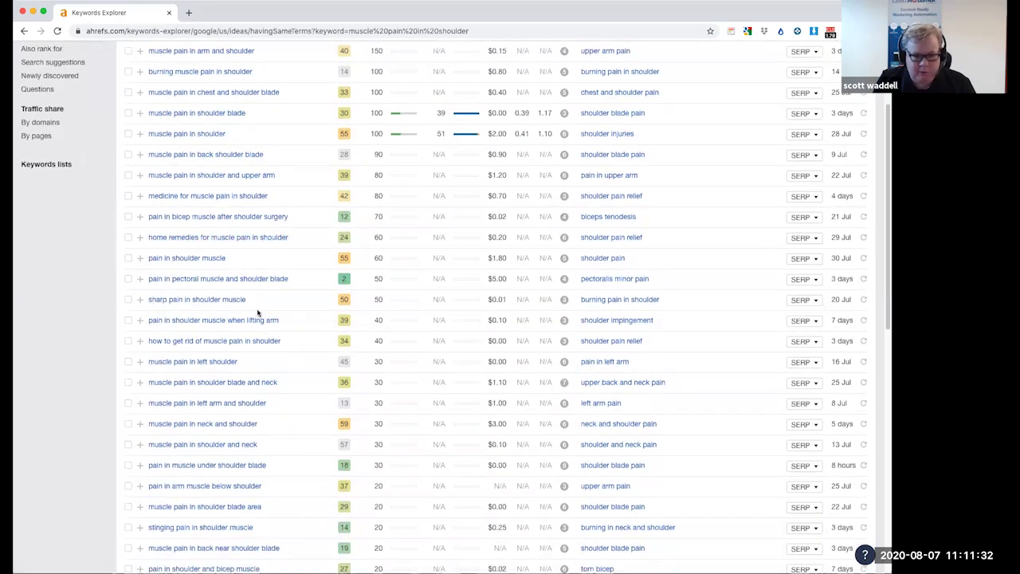
scroll(258, 313, down, 2)
scroll(257, 312, down, 2)
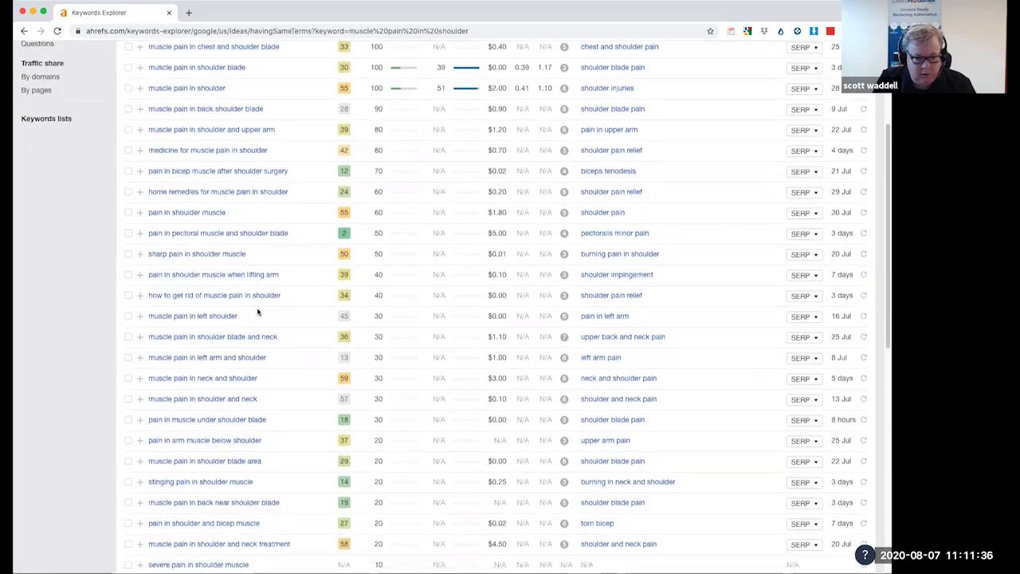
scroll(257, 312, up, 1)
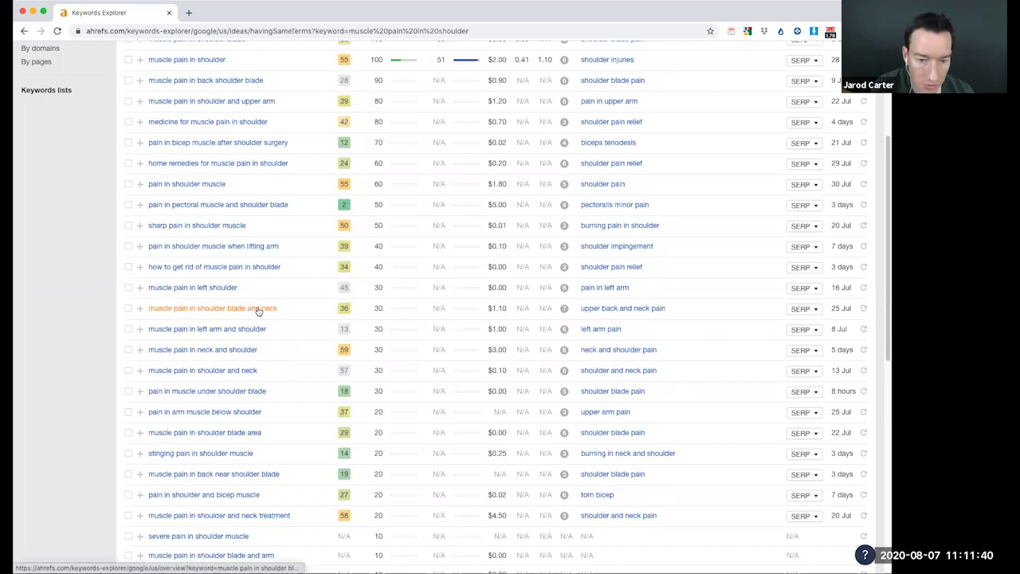
scroll(257, 311, up, 10)
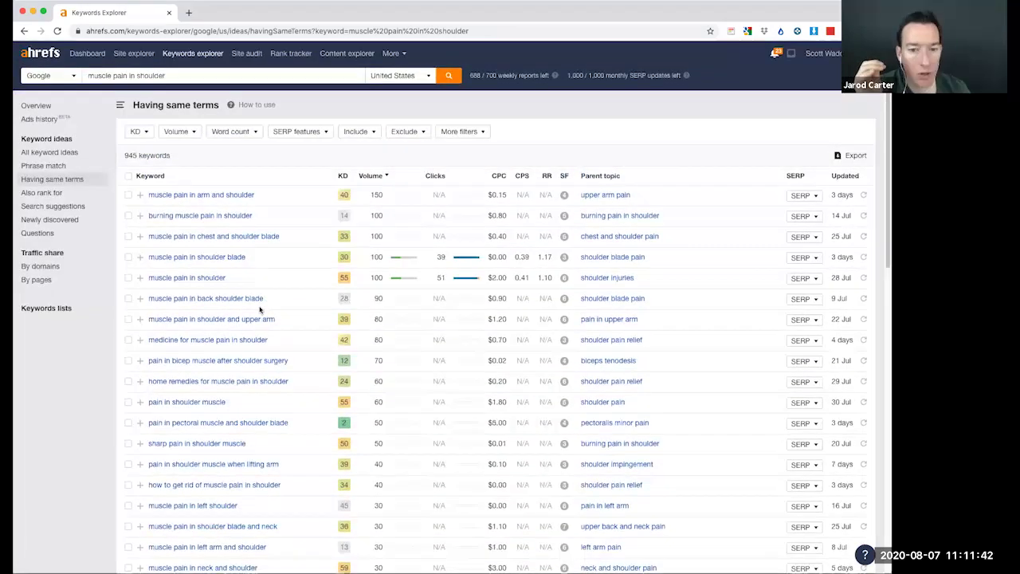
scroll(259, 310, down, 5)
scroll(262, 305, up, 3)
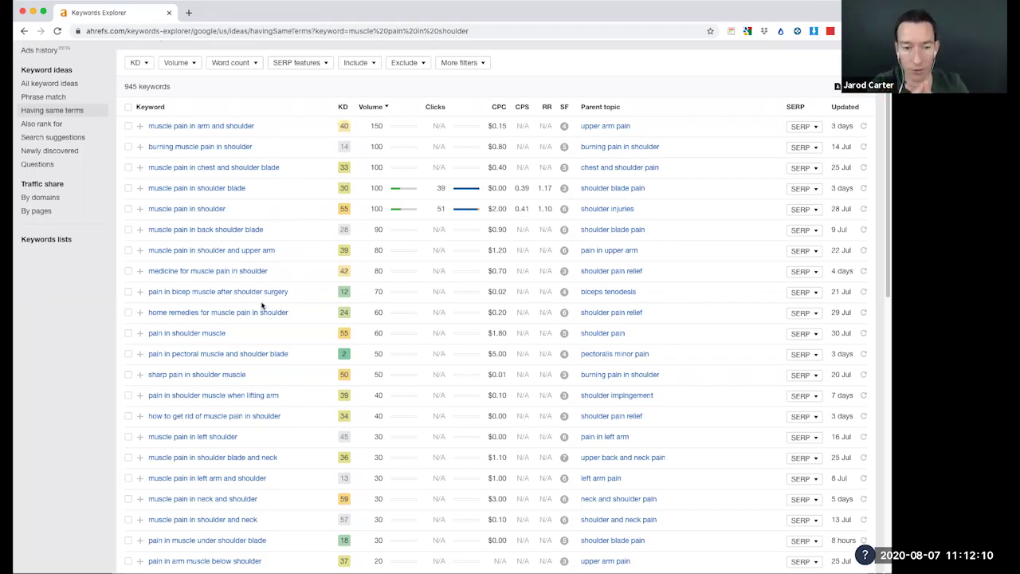
scroll(263, 303, up, 2)
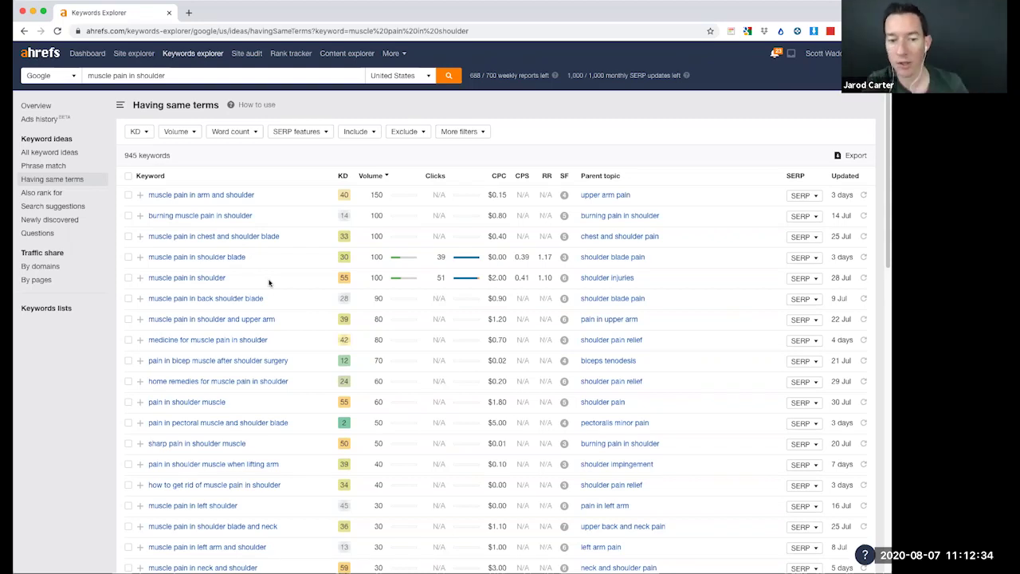
scroll(269, 283, down, 5)
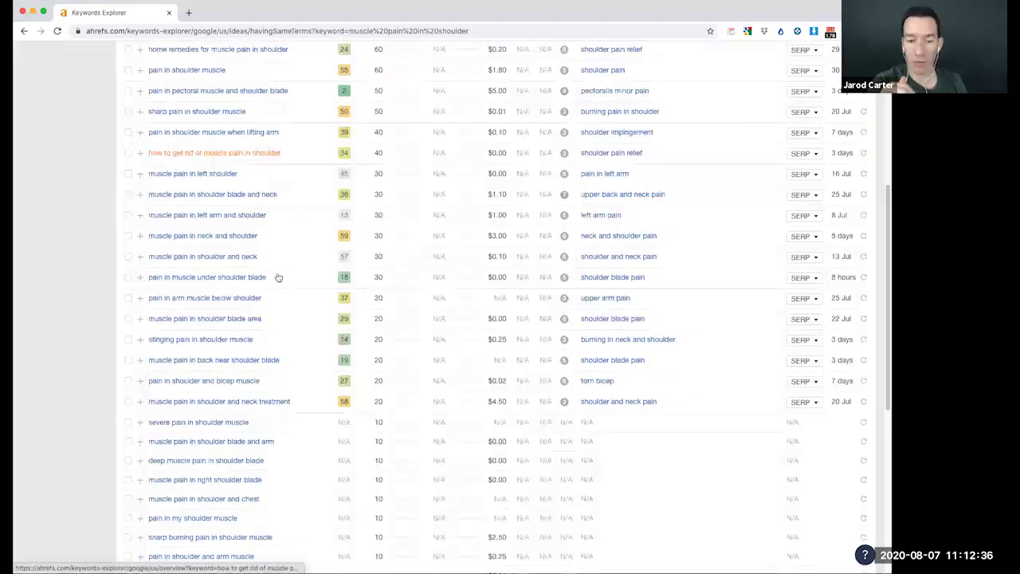
scroll(282, 295, down, 1)
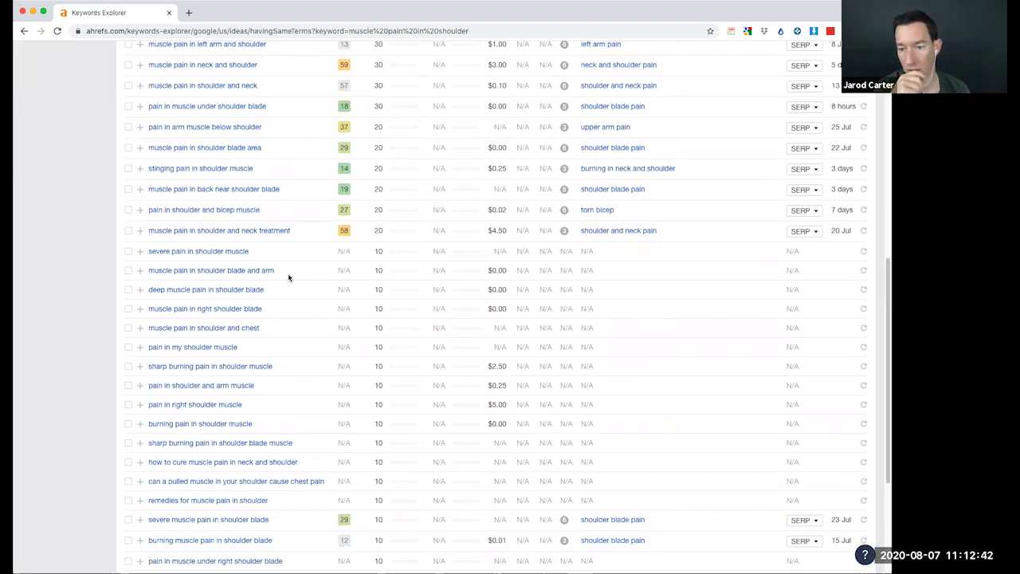
scroll(289, 278, up, 3)
scroll(289, 277, up, 1)
scroll(289, 278, down, 1)
scroll(289, 277, up, 2)
scroll(289, 278, up, 1)
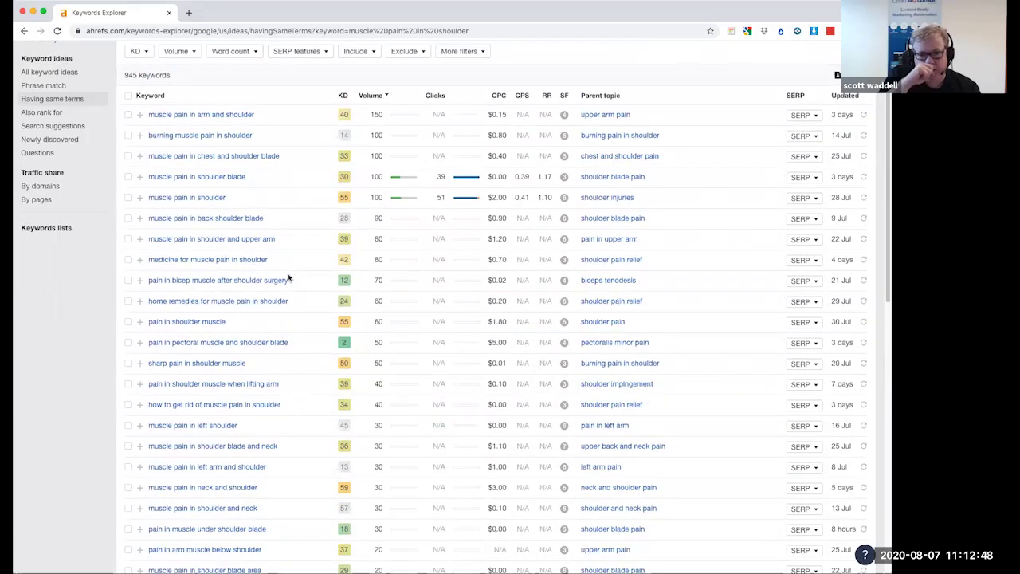
scroll(289, 278, up, 1)
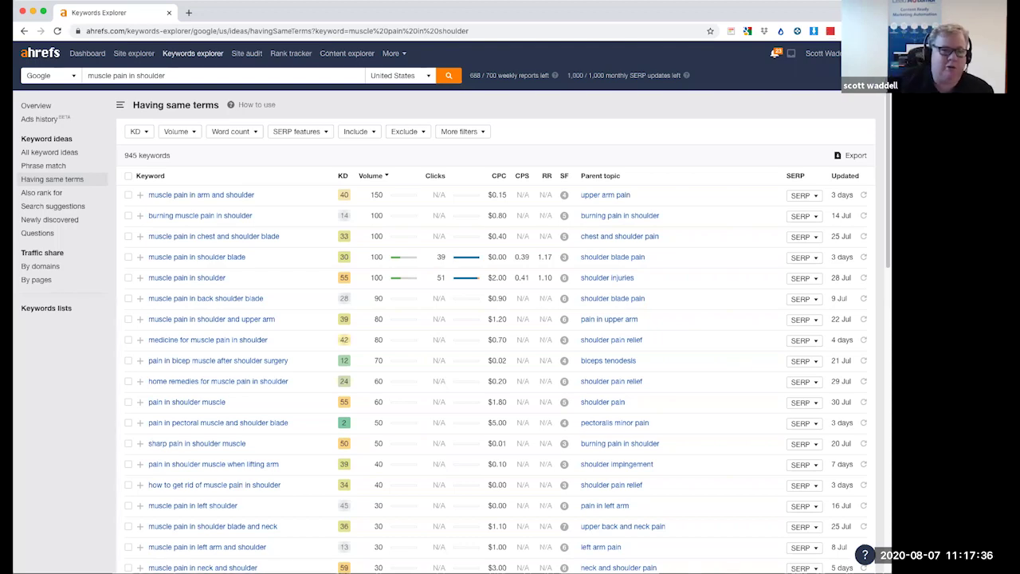
- Return from the list of keyword ideas to the overview for "muscle pain in shoulder"
click(23, 32)
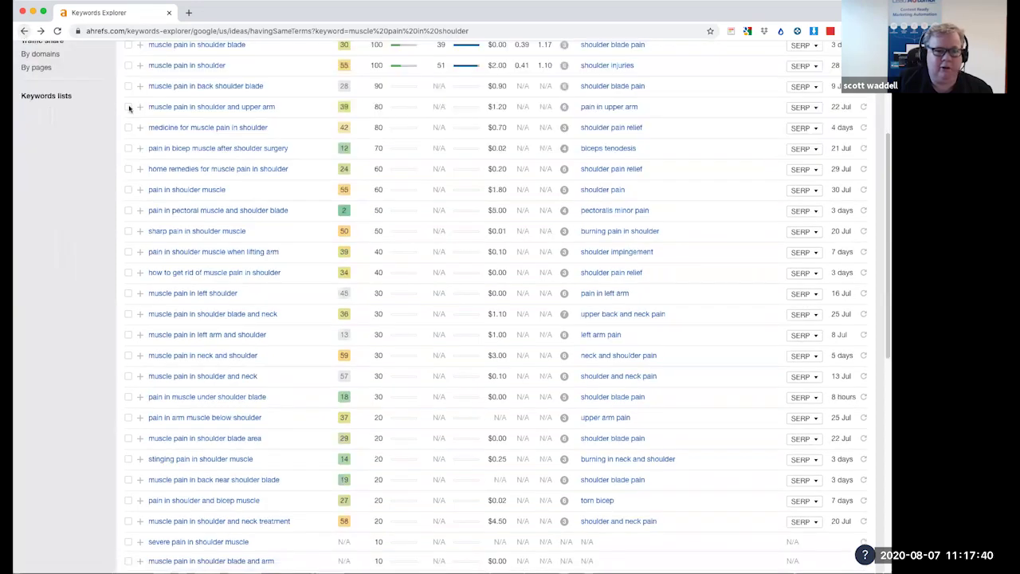
scroll(283, 226, up, 3)
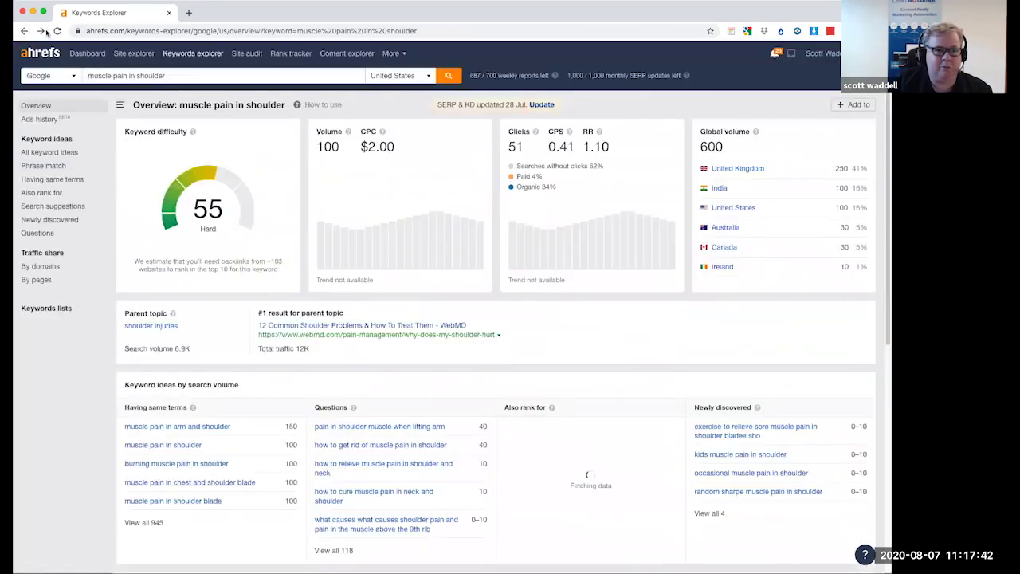
key(super+bracketright)
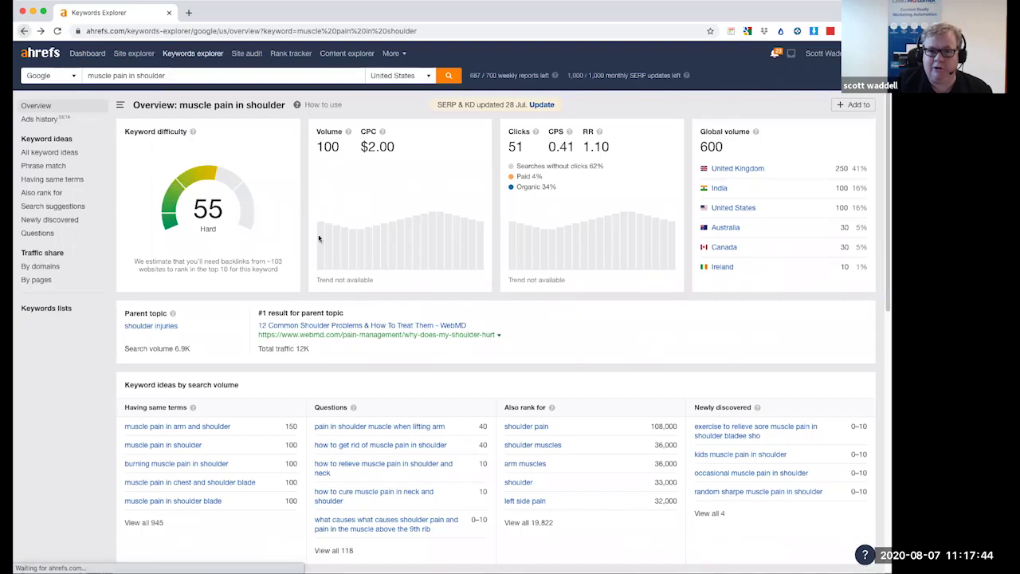